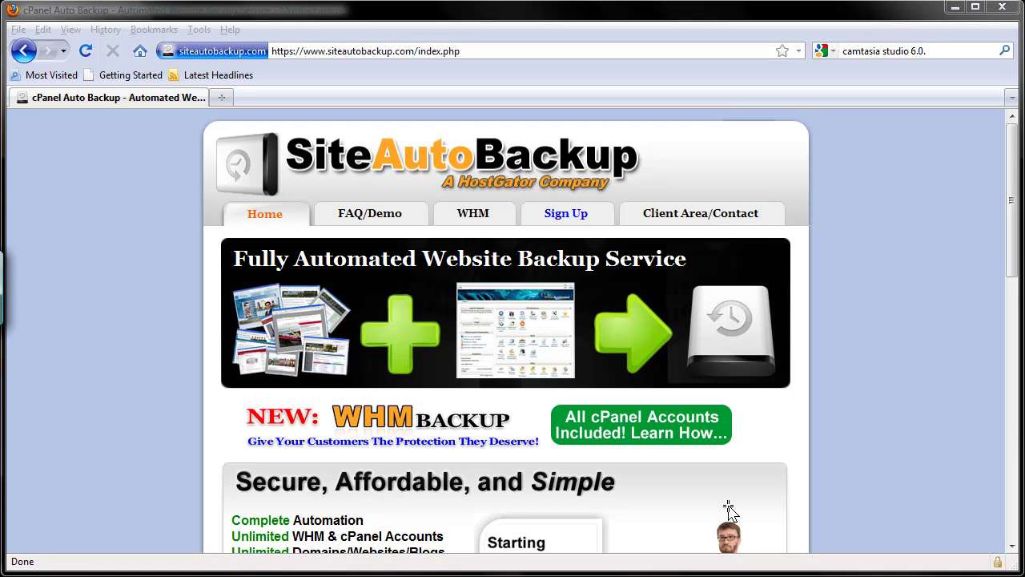
Log in to the SiteAutoBackup client area with the saved account e-mail and password.
left_click(679, 227)
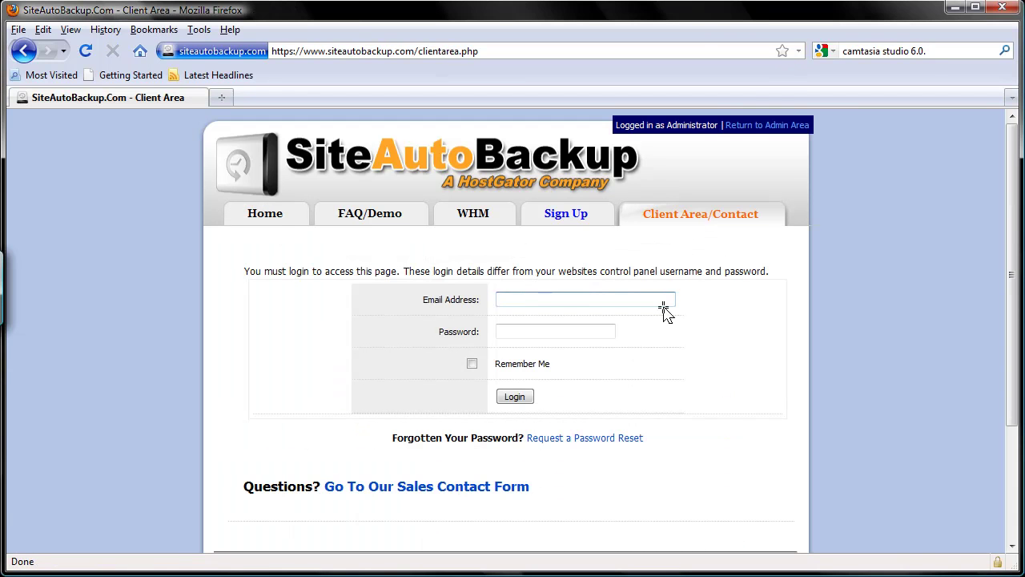
left_click(663, 301)
left_click(657, 329)
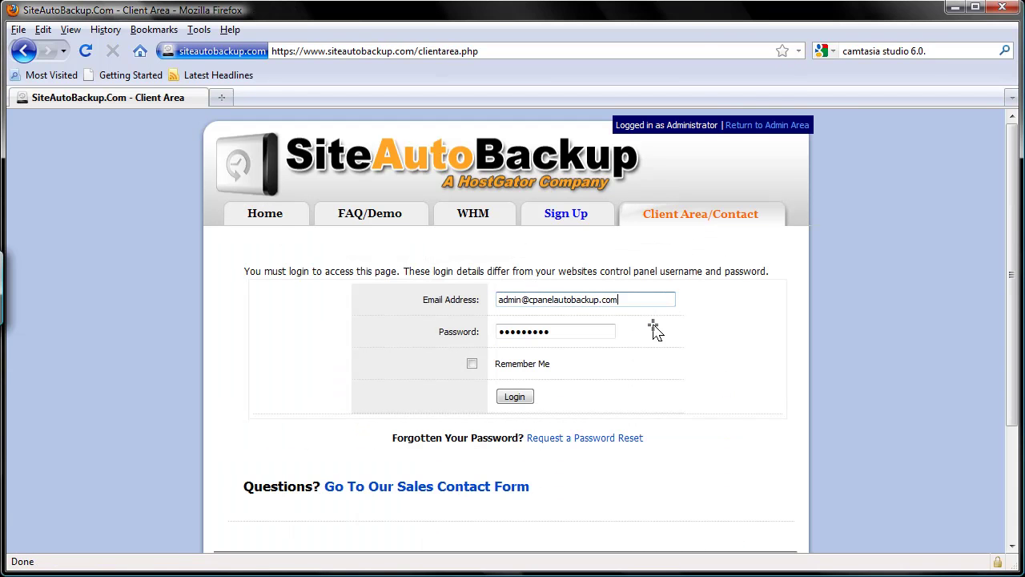
left_click(525, 400)
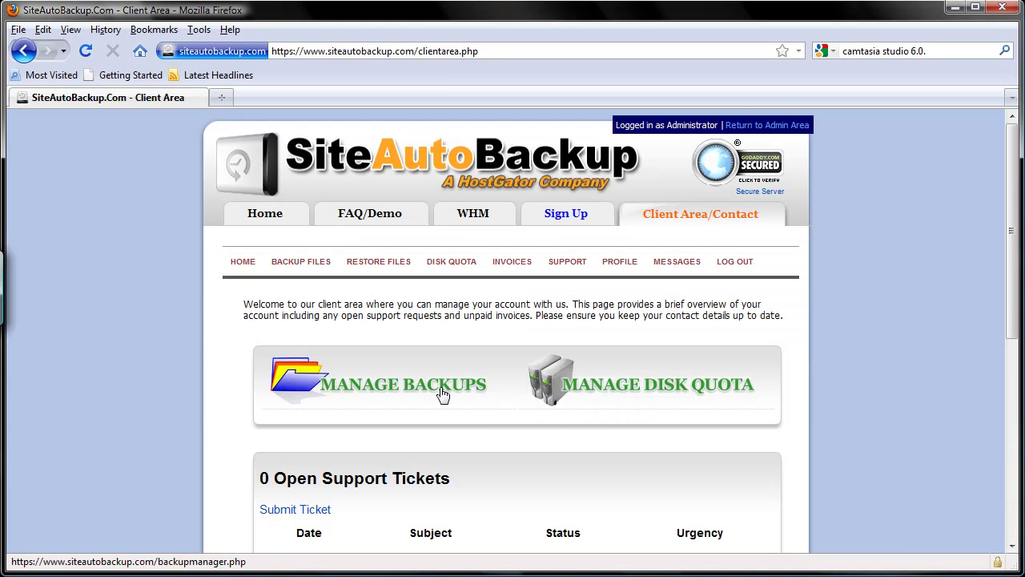
From Manage Backups, add a MySQL backup and download the mysqlbackup.php script.
left_click(443, 393)
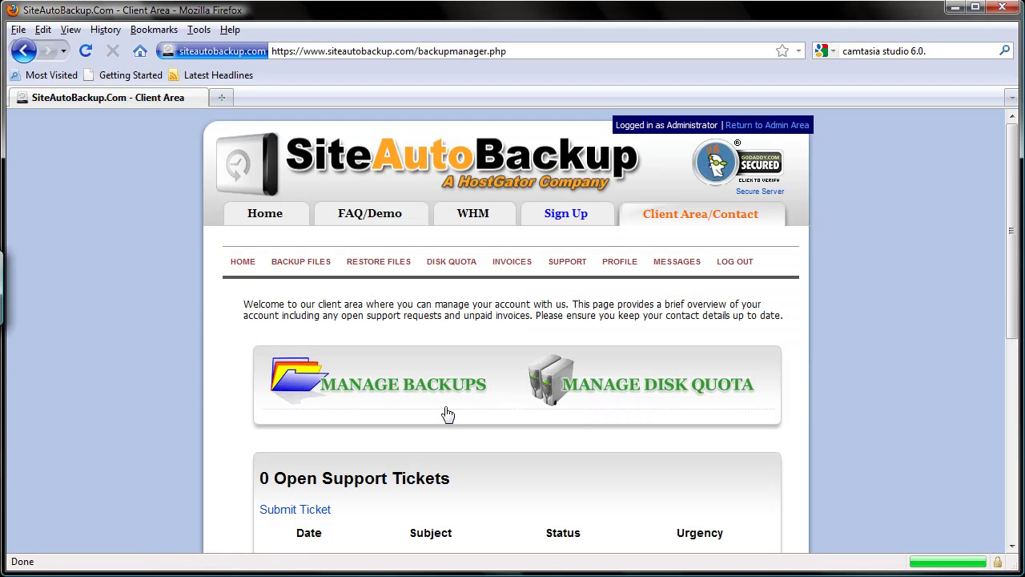
scroll(447, 414, "down", 4)
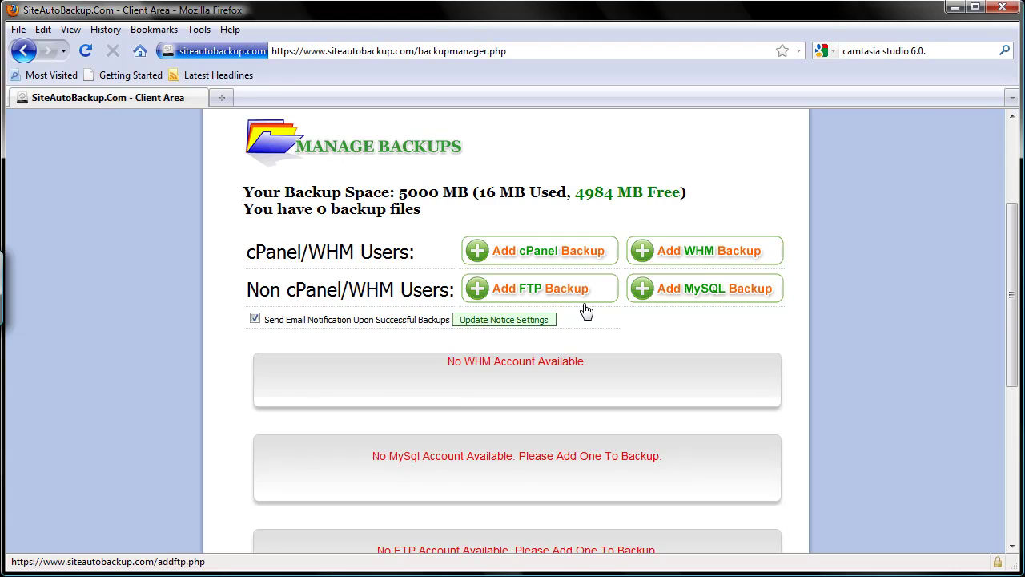
left_click(711, 296)
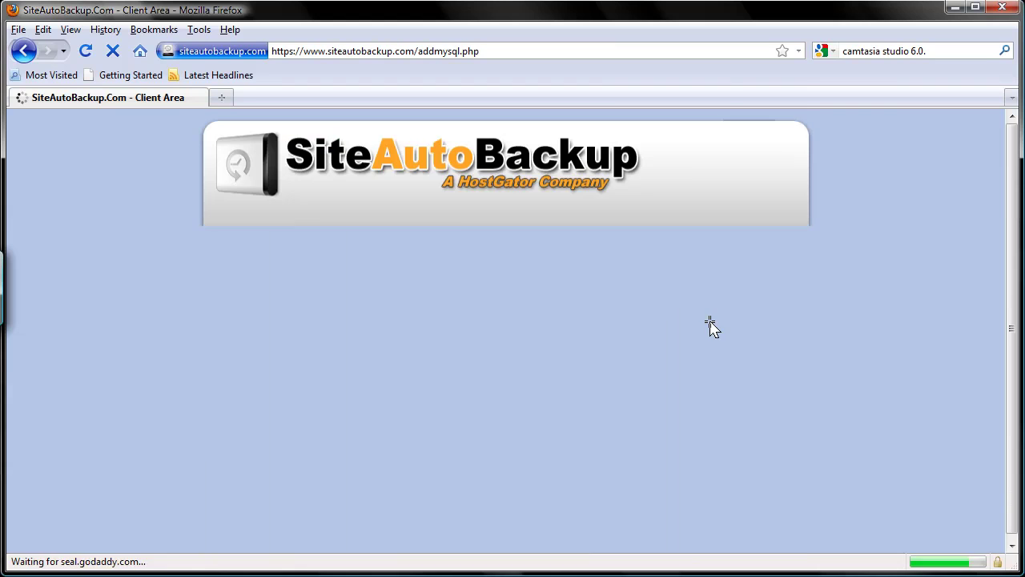
scroll(712, 326, "down", 6)
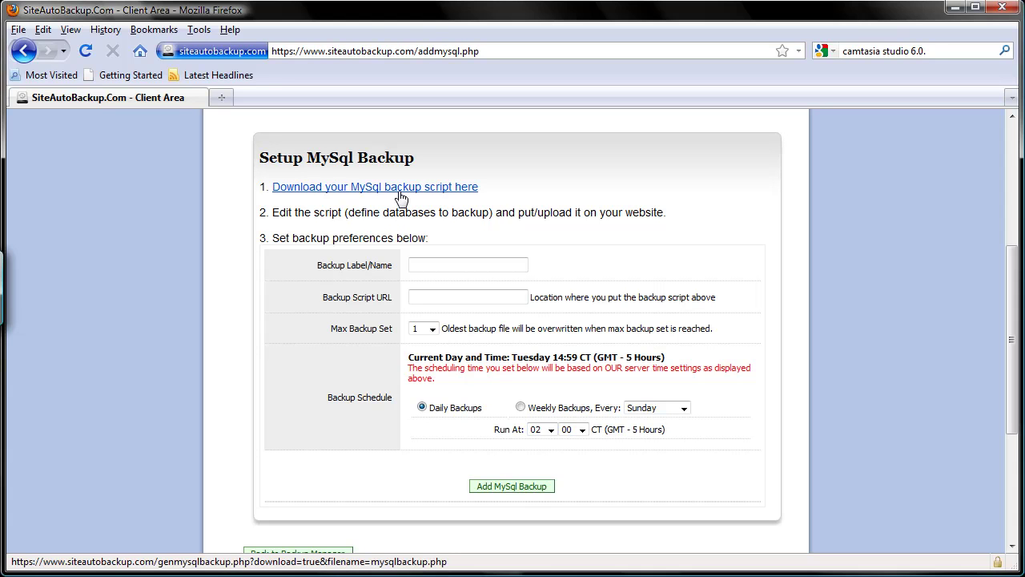
left_click(400, 197)
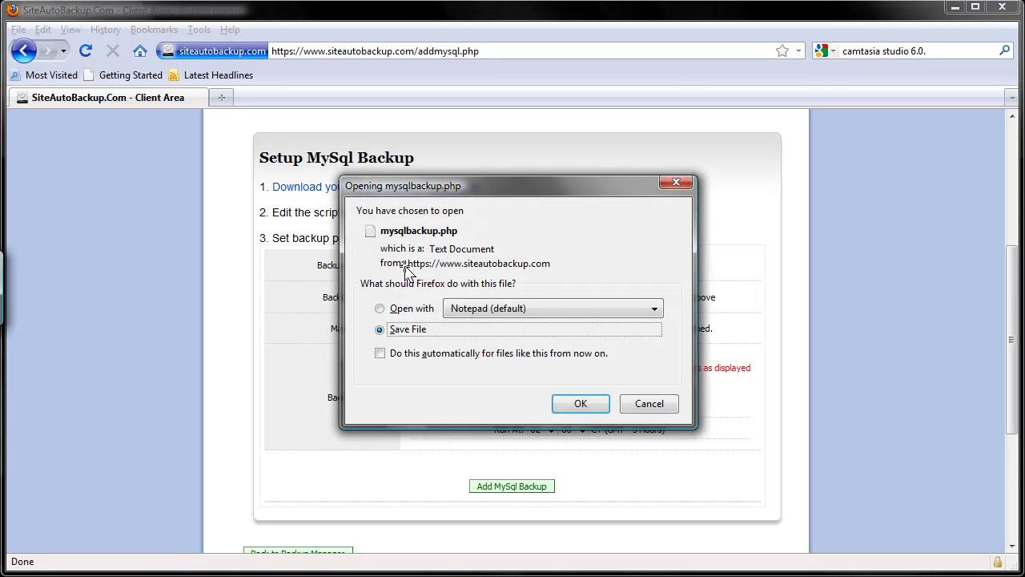
Save the downloaded script, then resave it in WordPad as backitup.php and scroll to Define Databases.
left_click(575, 403)
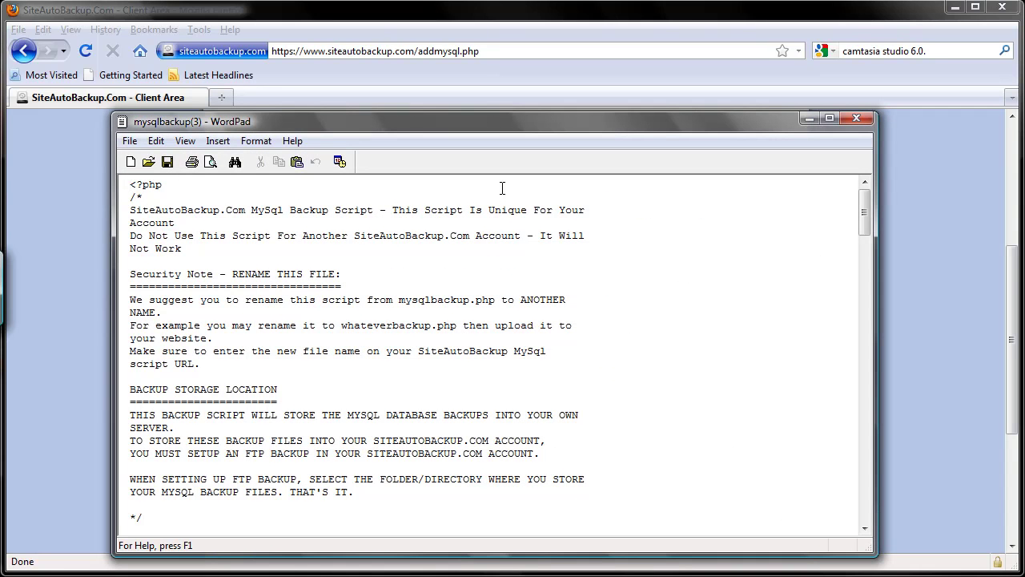
left_click(131, 142)
left_click(171, 211)
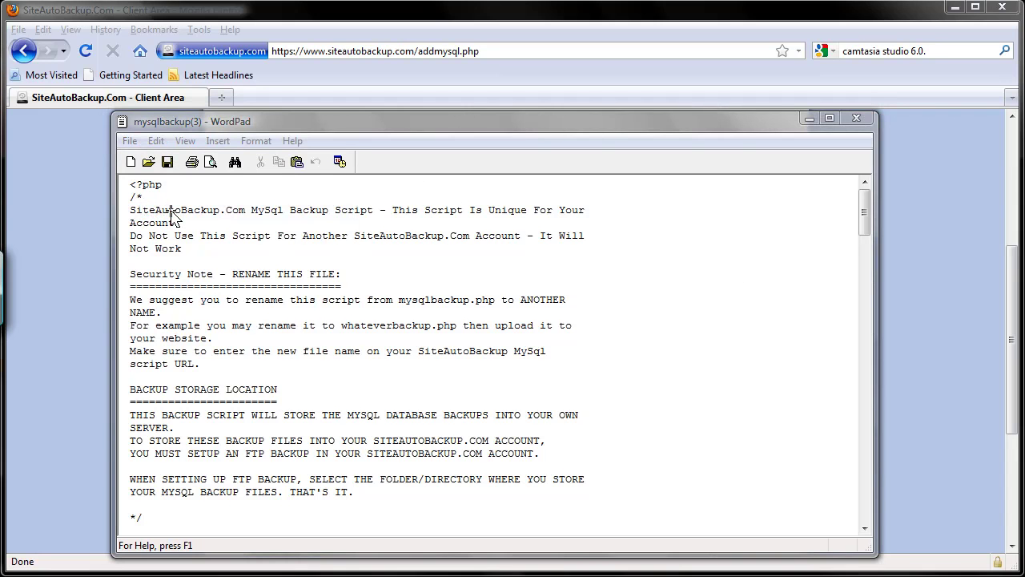
left_click(581, 327)
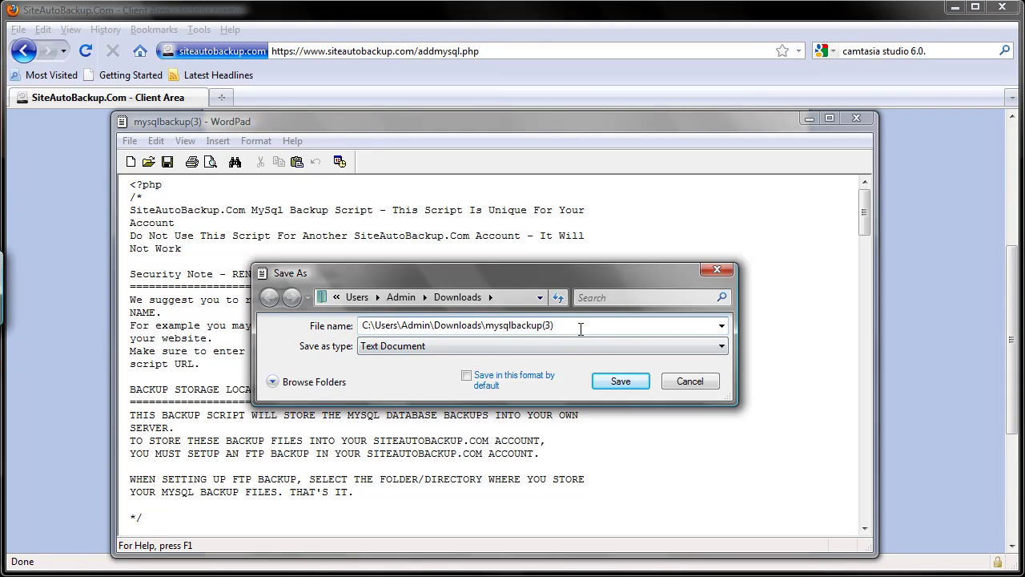
left_click_drag(552, 327, 489, 333)
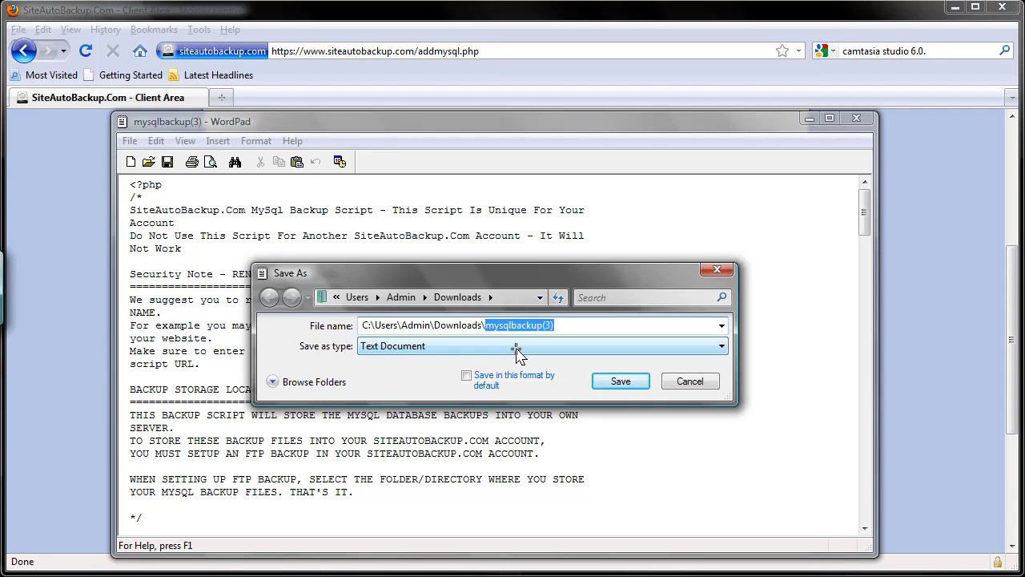
type("back")
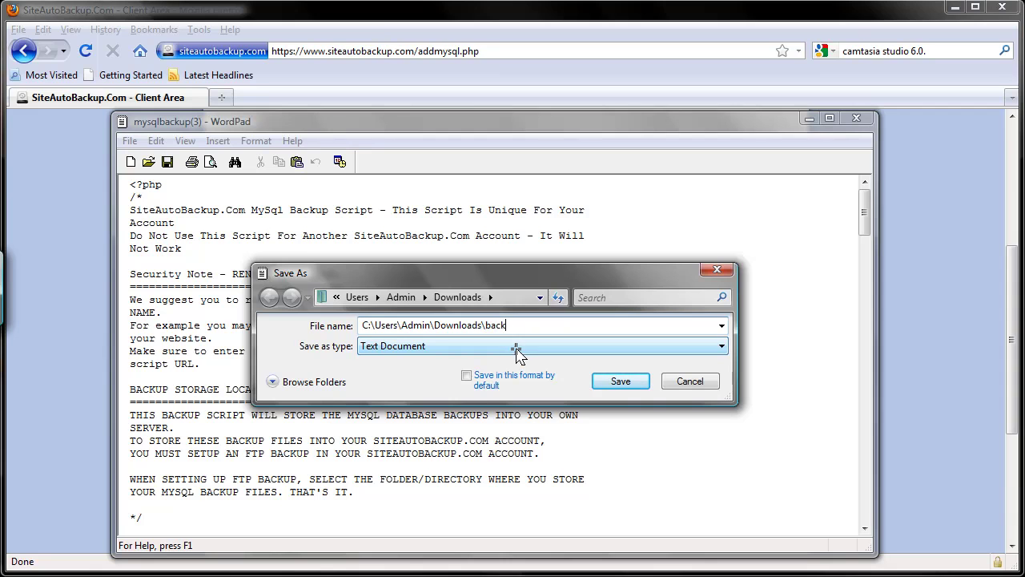
type("itup.php")
double_click(547, 325)
left_click(618, 379)
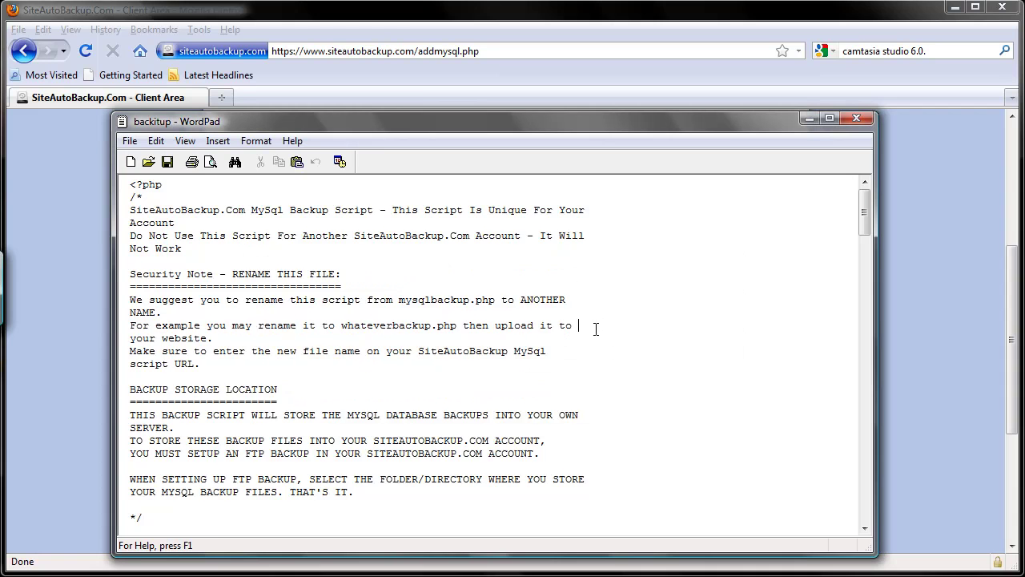
scroll(595, 328, "down", 9)
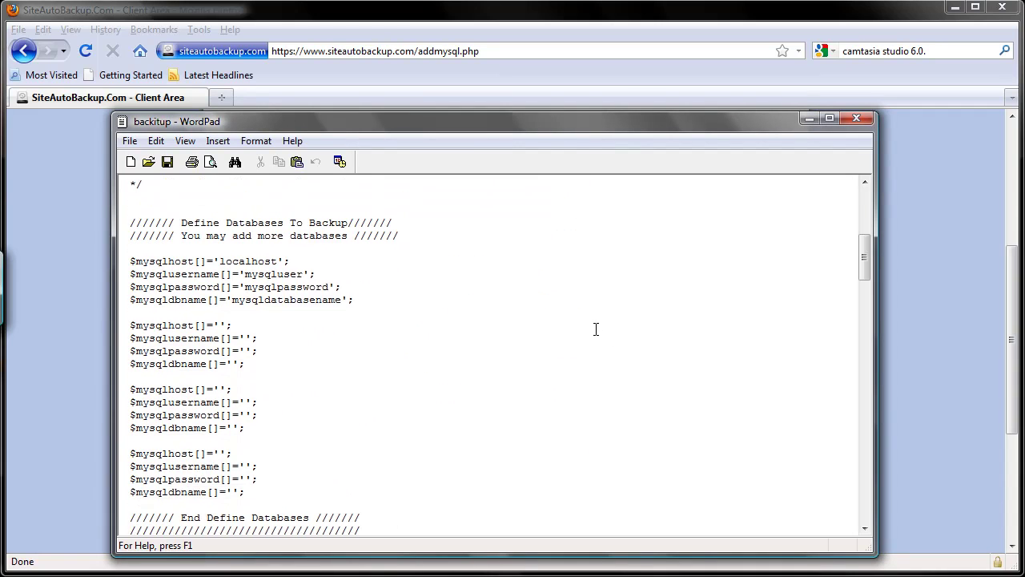
scroll(595, 329, "down", 2)
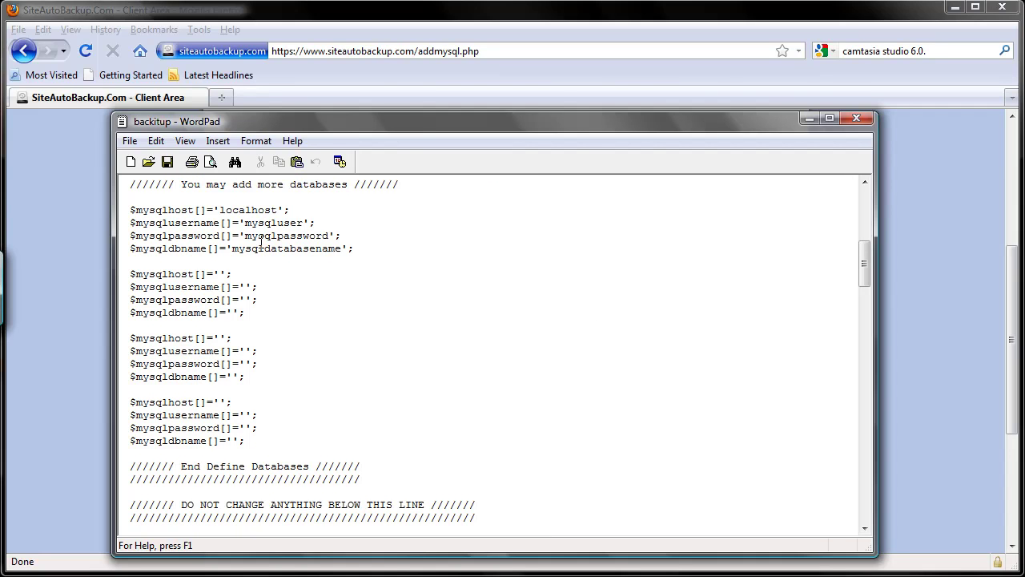
Go to godaddy.com in a new tab and sign in.
left_click(221, 97)
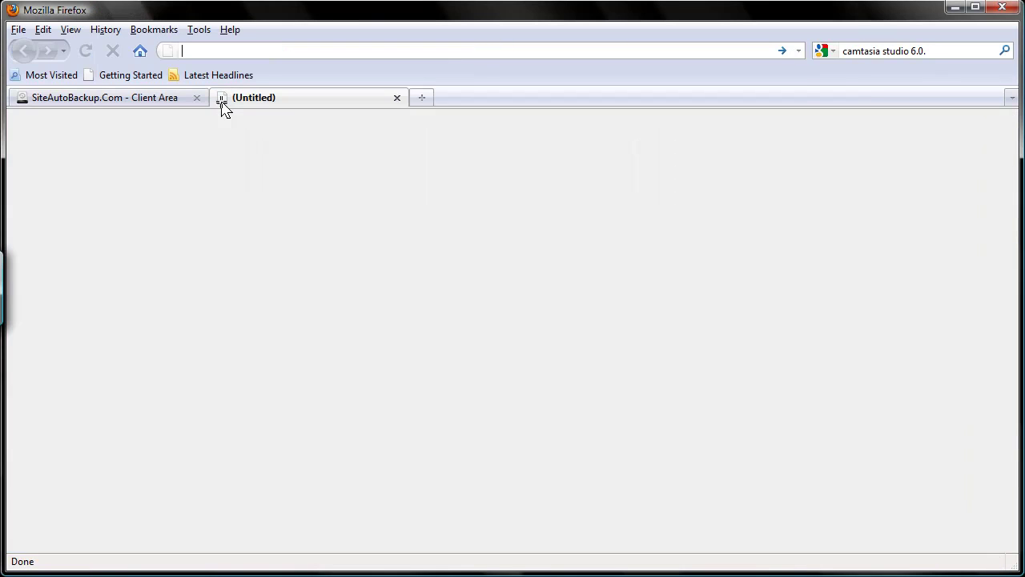
type("goda")
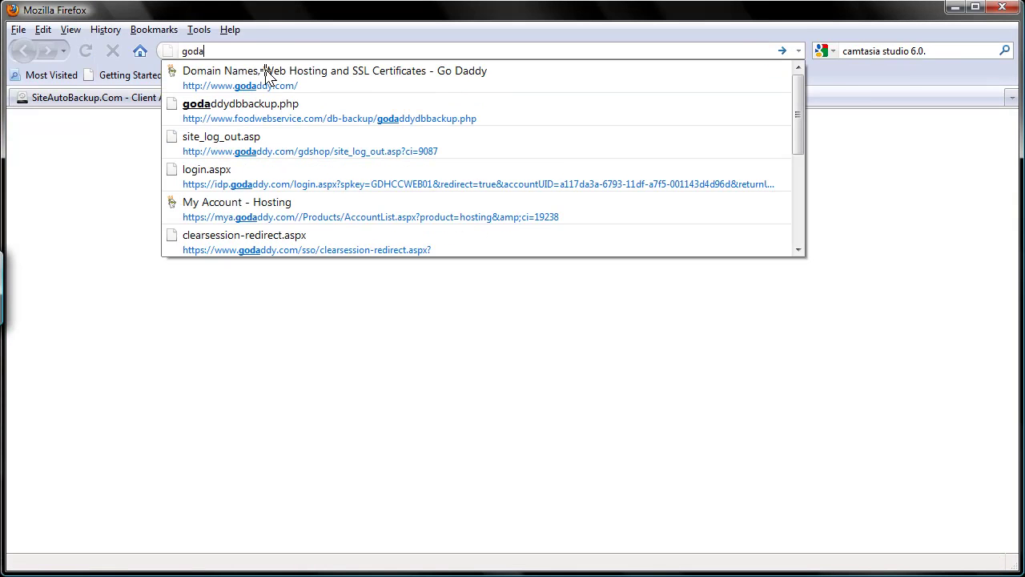
key("Down")
left_click(267, 76)
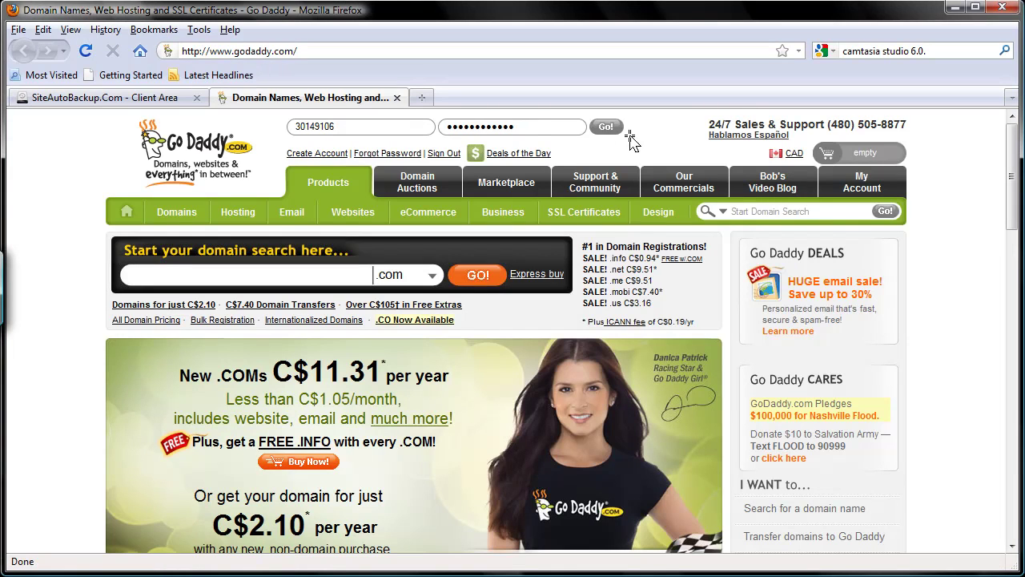
left_click(606, 129)
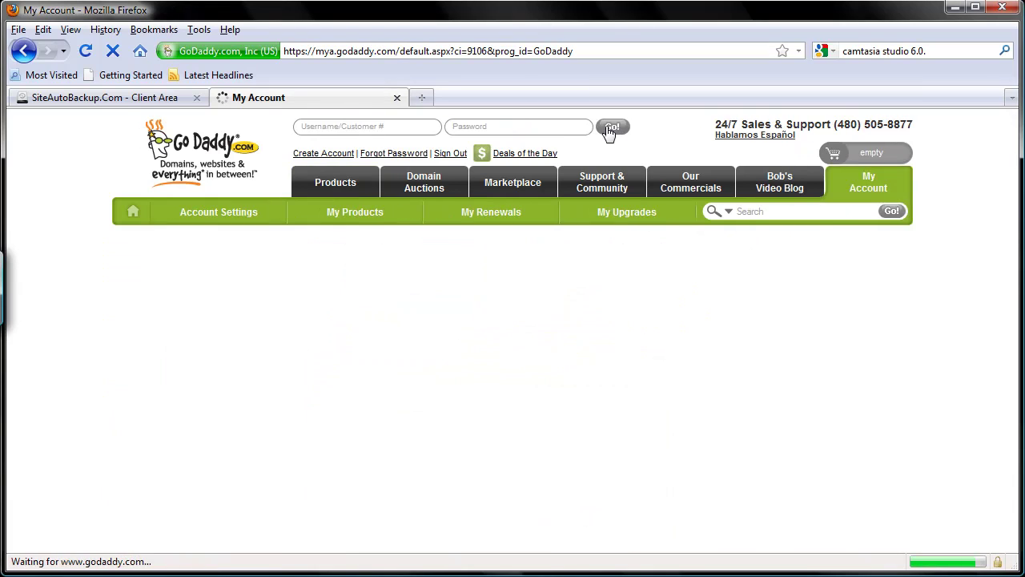
scroll(609, 132, "down", 10)
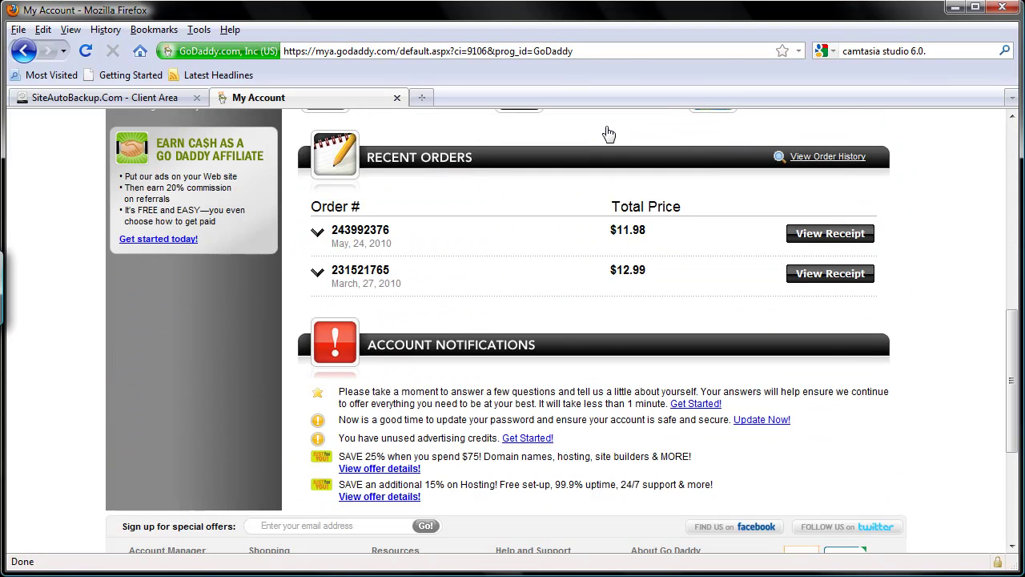
scroll(515, 178, "down", 4)
scroll(515, 180, "up", 6)
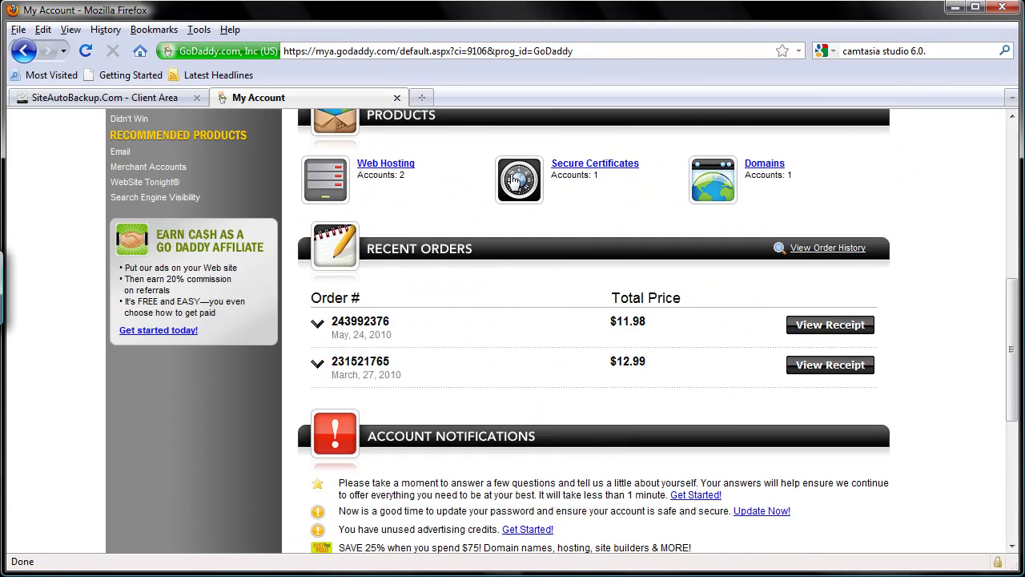
Open Web Hosting's Hosting Control Center and go to Databases > MySQL.
left_click(392, 165)
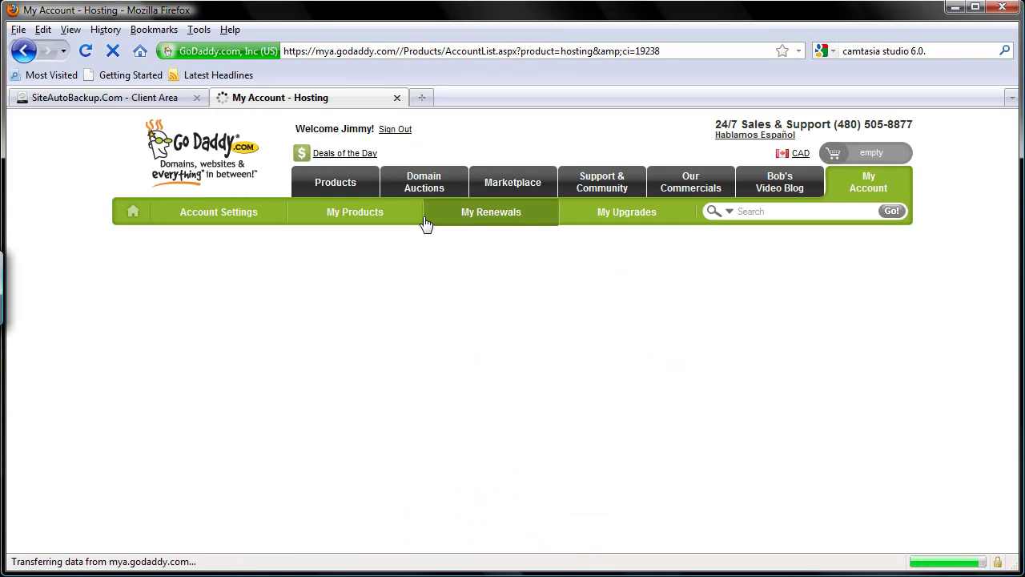
scroll(402, 313, "down", 4)
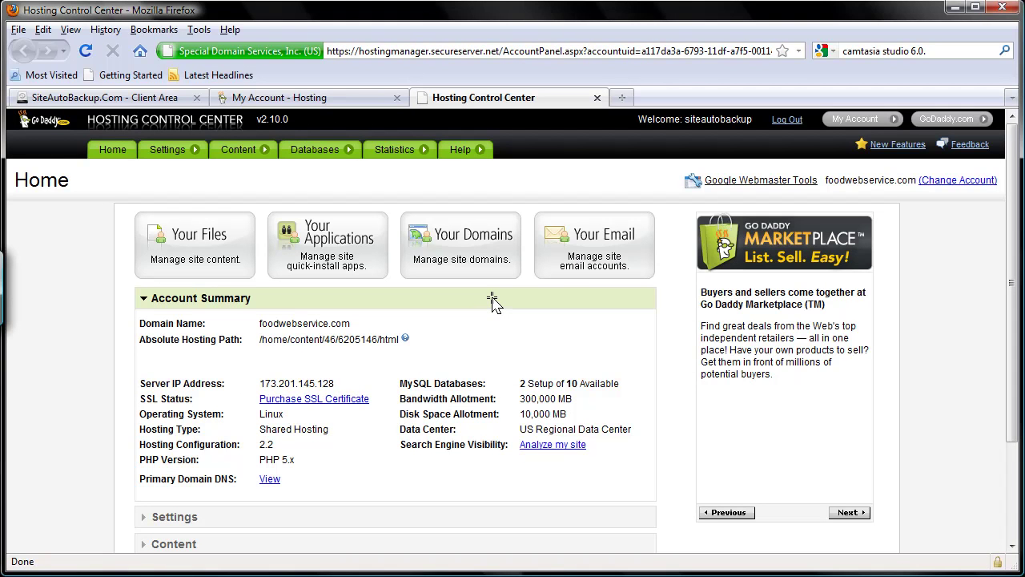
scroll(492, 303, "down", 3)
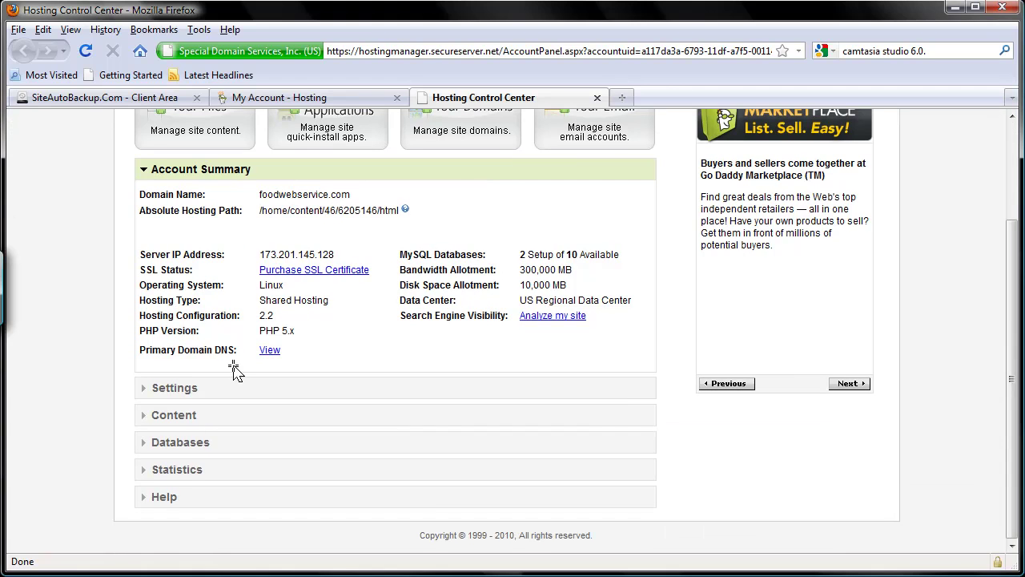
left_click(215, 450)
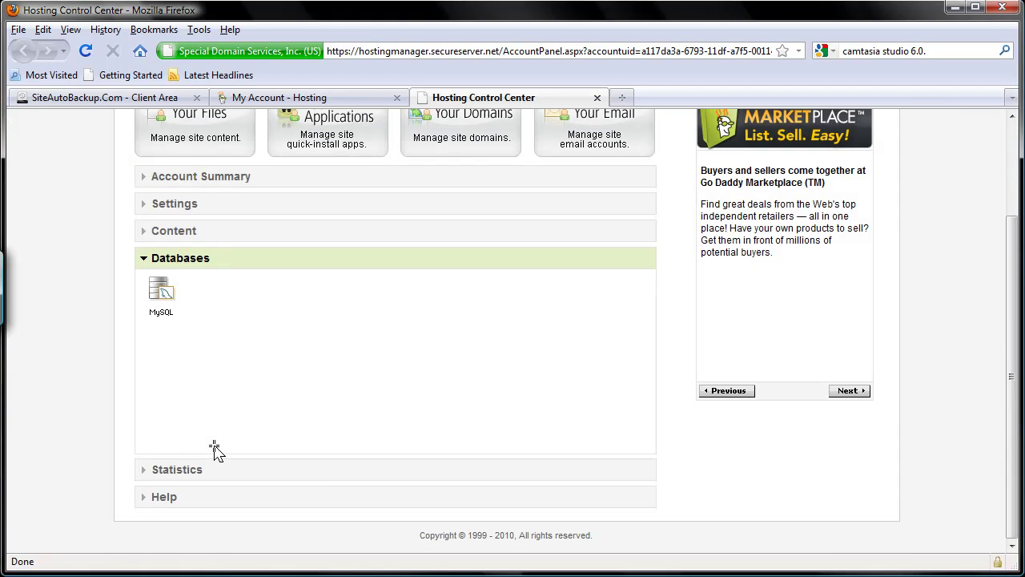
left_click(163, 319)
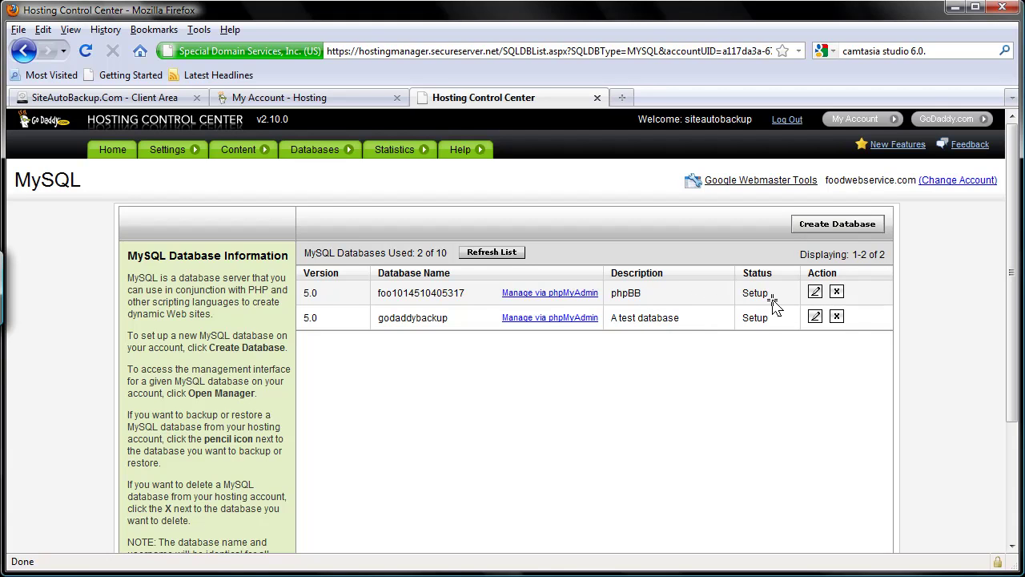
left_click(814, 293)
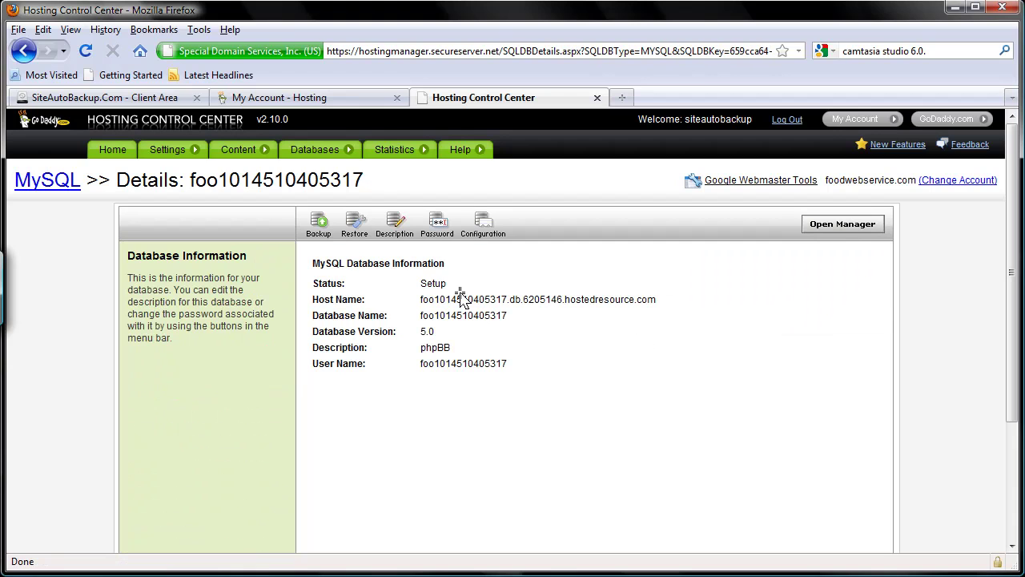
double_click(461, 293)
double_click(460, 299)
triple_click(460, 300)
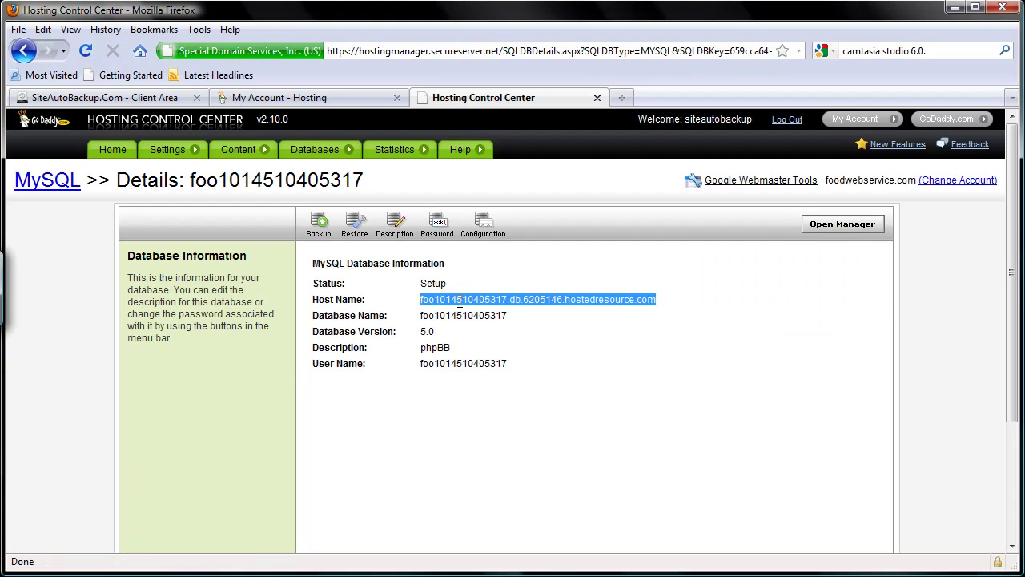
double_click(456, 316)
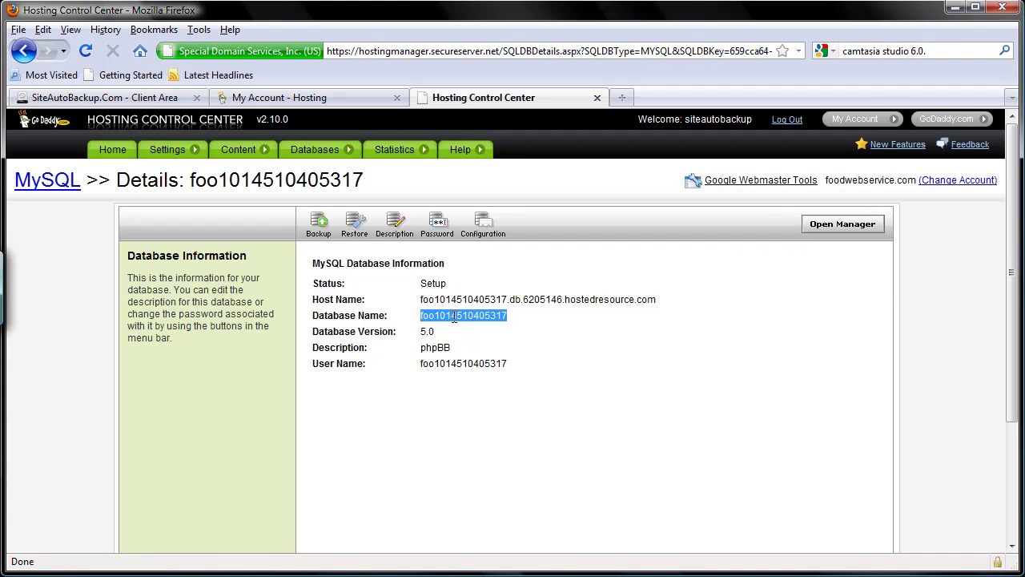
double_click(455, 364)
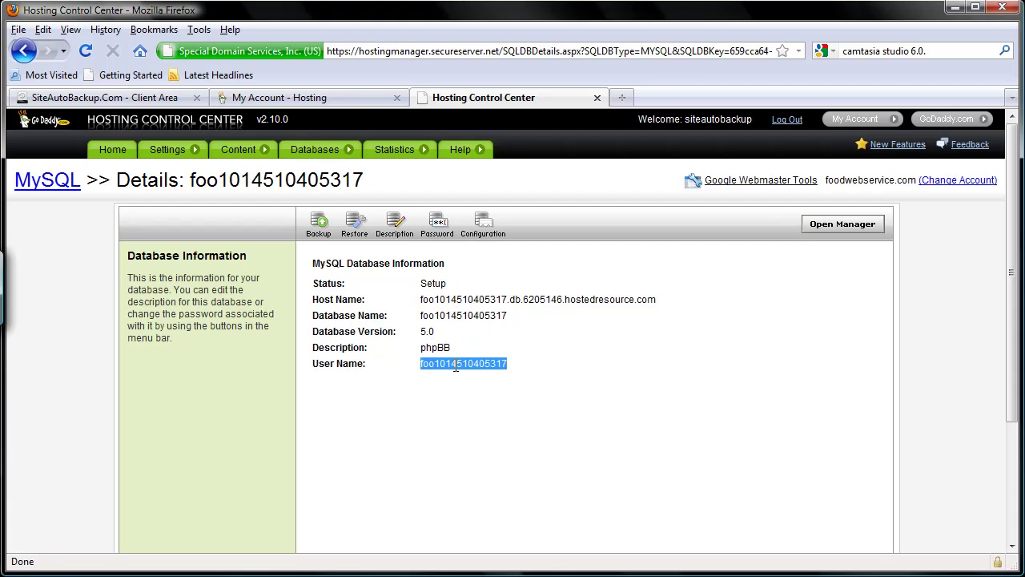
triple_click(447, 301)
key("ctrl+c")
right_click(448, 301)
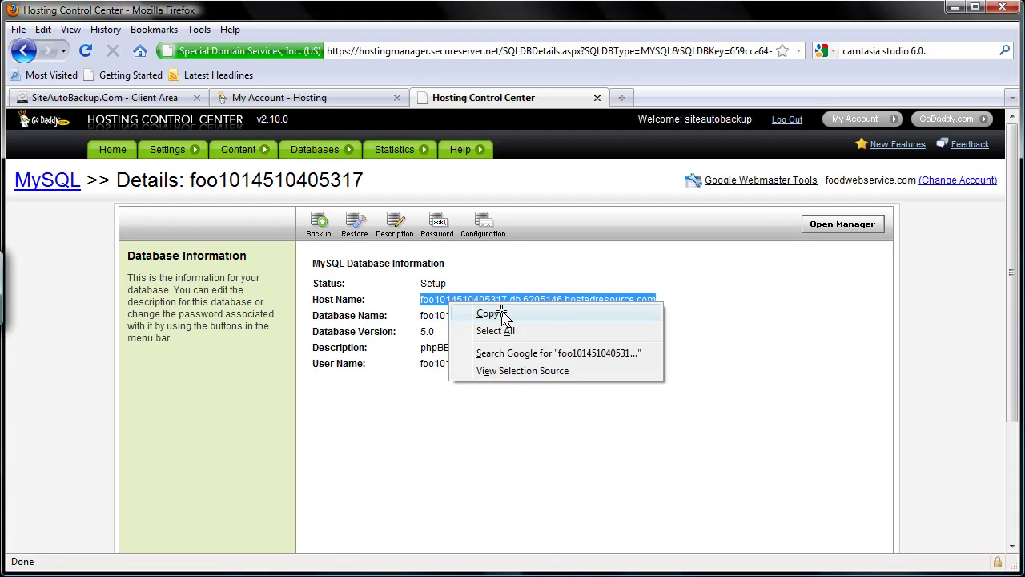
left_click(503, 314)
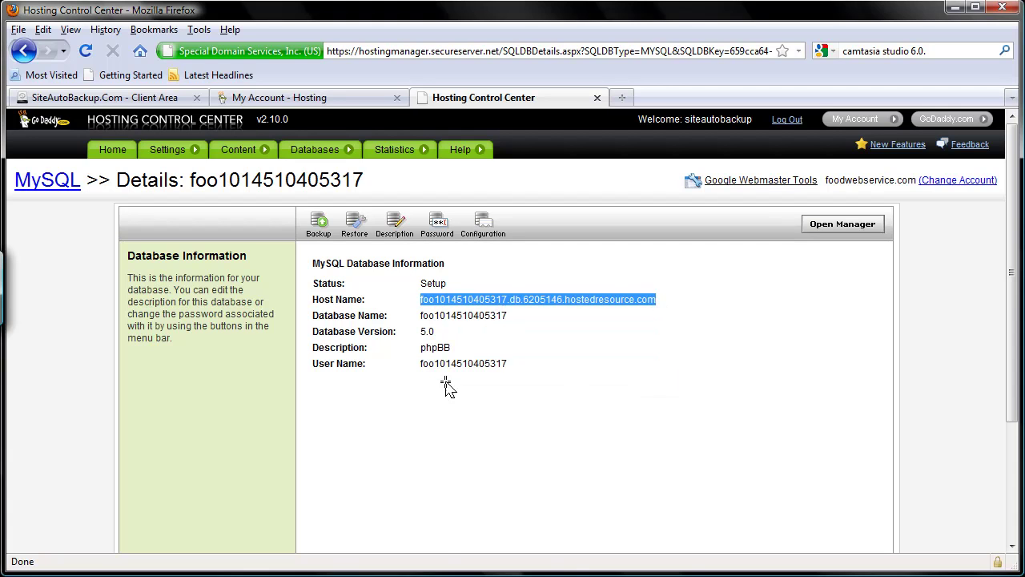
left_click(442, 573)
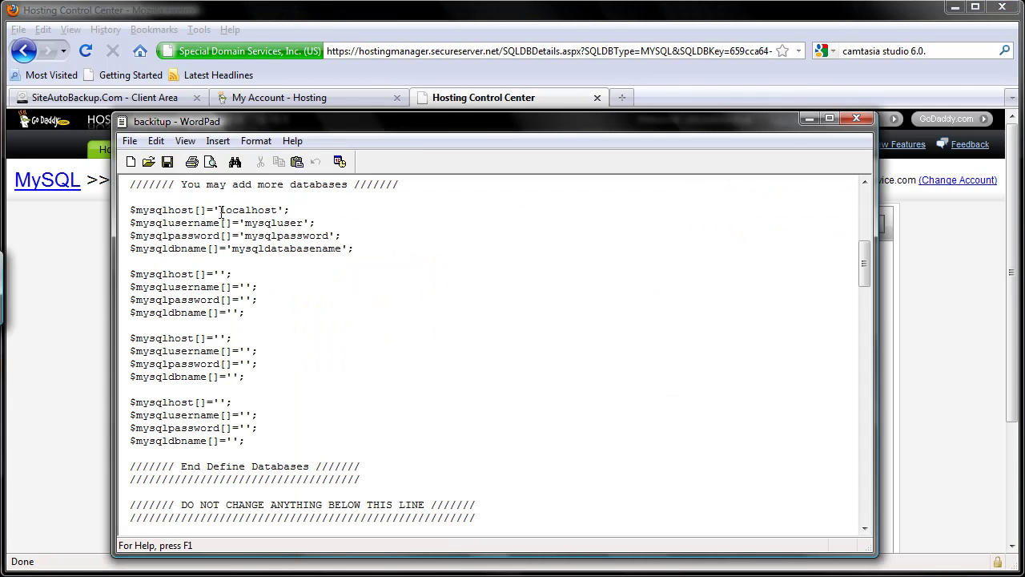
key("Delete")
key("Delete")
key("Delete")
key("Delete")
key("Delete")
key("Delete")
key("Delete")
key("Delete")
key("Delete")
key("ctrl+v")
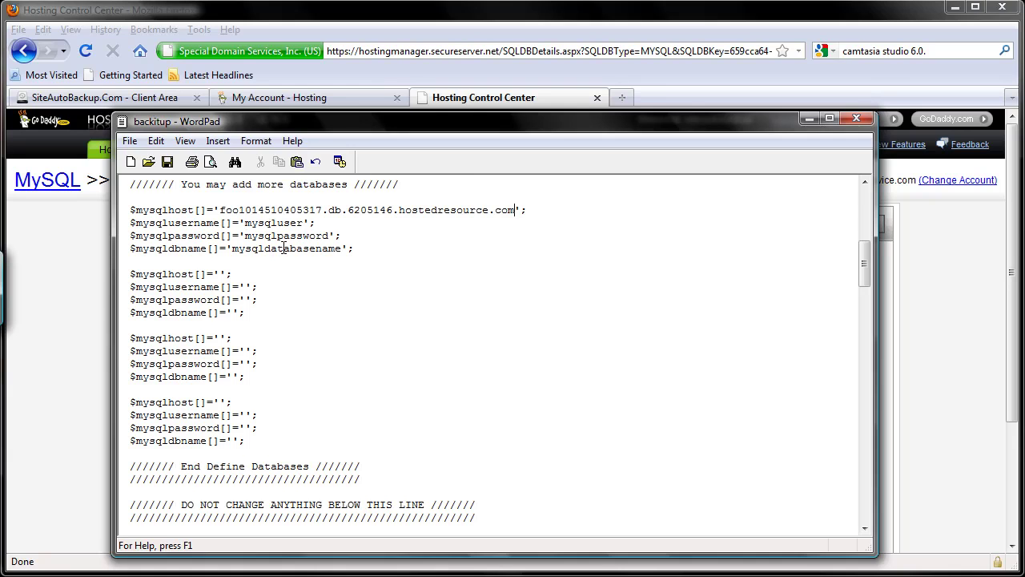
left_click(48, 253)
double_click(471, 315)
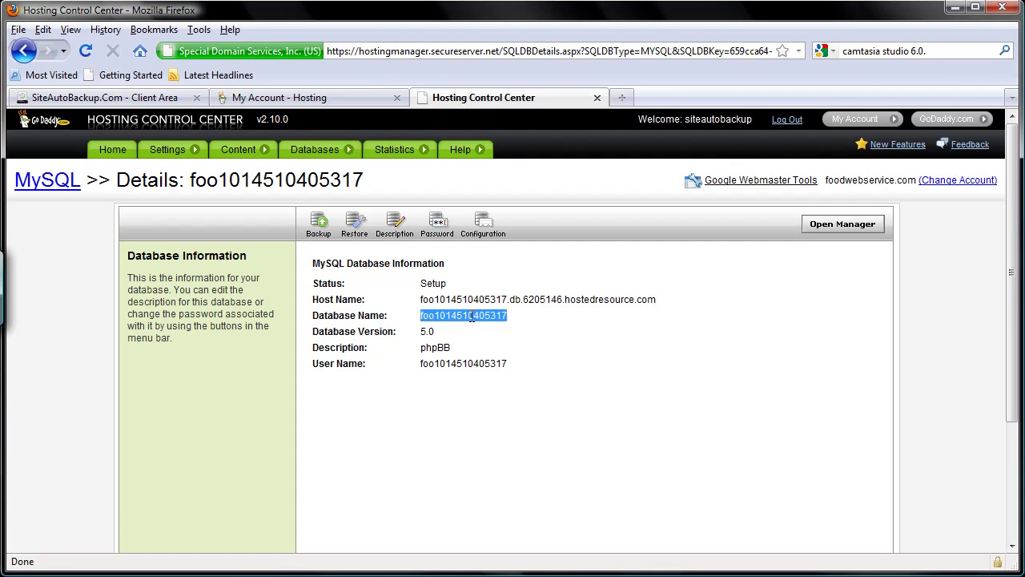
right_click(471, 316)
left_click(515, 328)
key("alt+Tab")
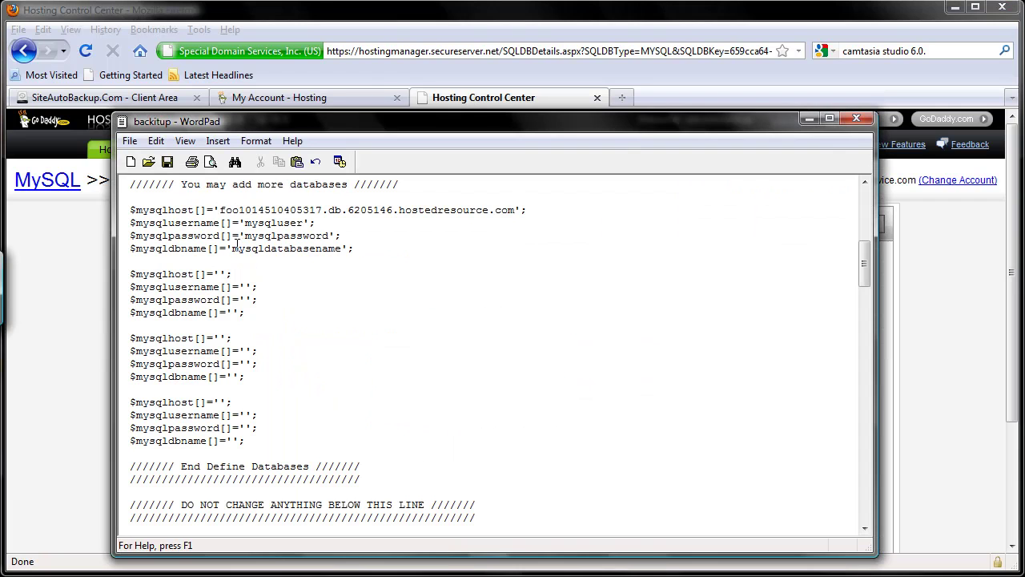
left_click(232, 248)
key("Delete")
key("Delete")
key("Delete")
key("Delete")
key("Delete")
key("Delete")
key("Delete")
key("Delete")
key("Delete")
key("Delete")
key("Delete")
key("Delete")
key("Delete")
key("Delete")
key("Delete")
key("Delete")
key("ctrl+v")
Copy the database user name from GoDaddy and paste it over mysqluser in the first block.
left_click(105, 325)
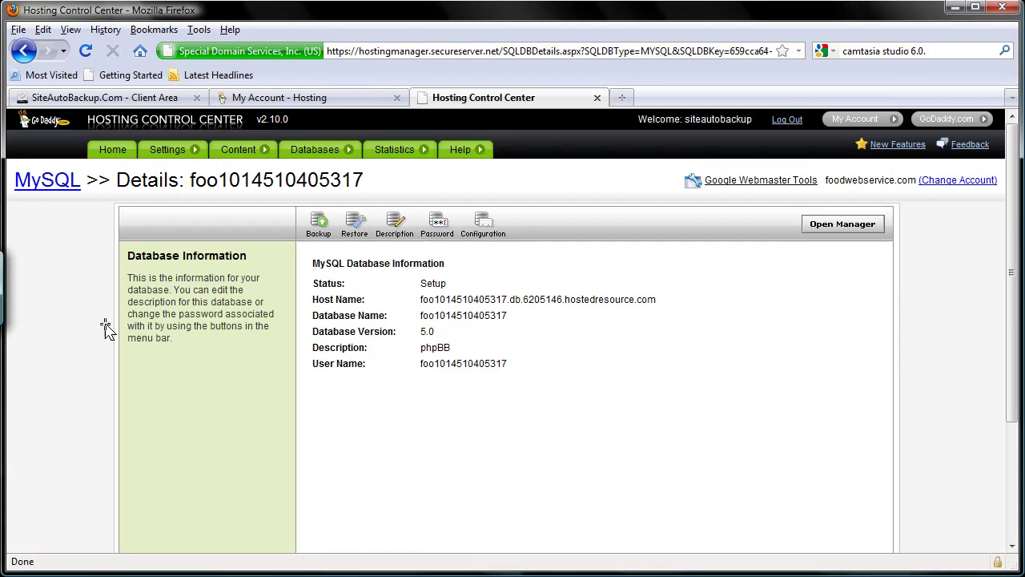
double_click(445, 367)
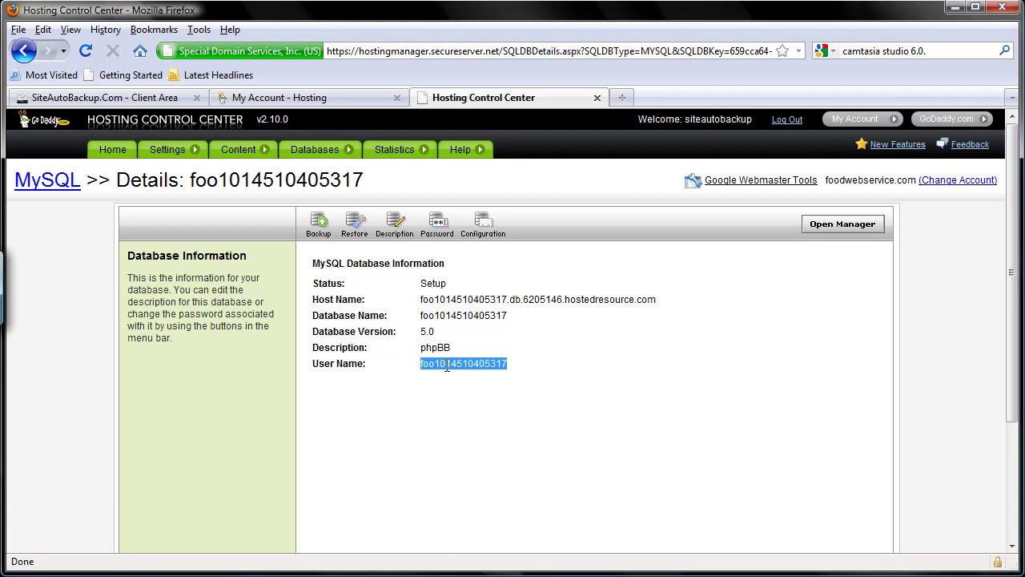
right_click(446, 366)
left_click(484, 382)
key("alt+Tab")
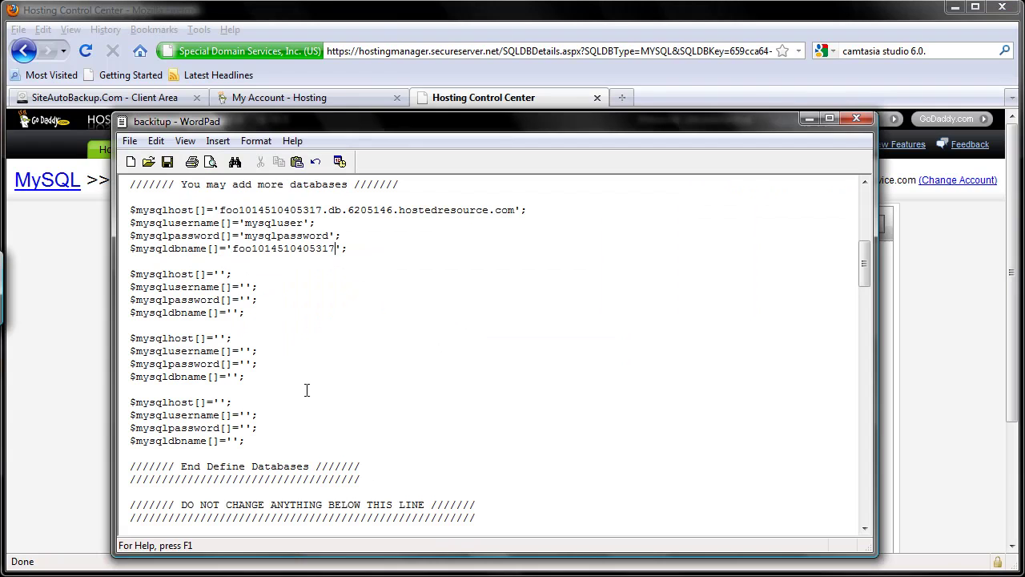
left_click(244, 235)
key("Delete")
key("Delete")
key("Delete")
key("Delete")
key("Delete")
key("Delete")
key("Delete")
key("Delete")
key("Delete")
key("Delete")
key("Delete")
key("Delete")
key("ctrl+v")
key("shift+End")
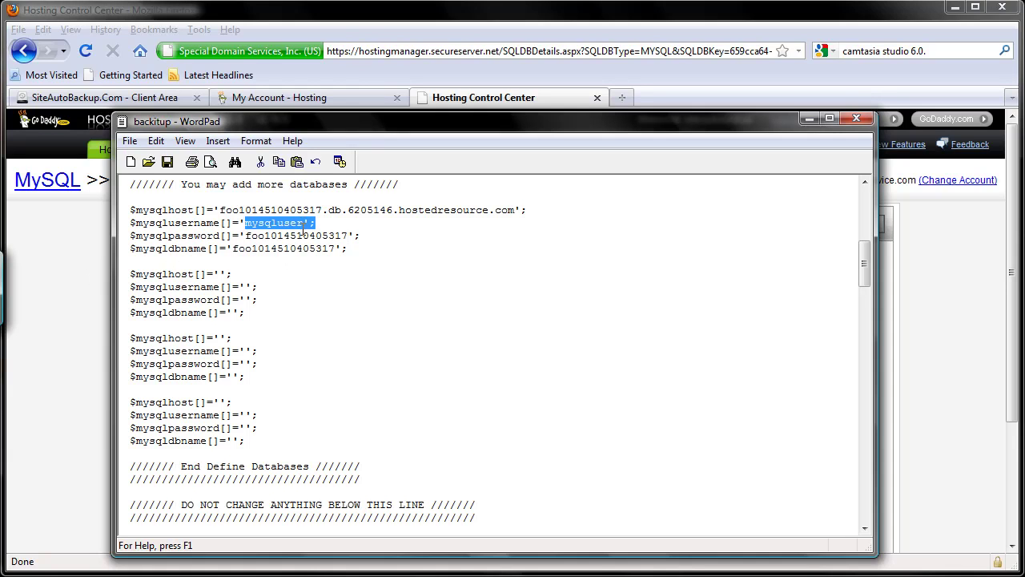
key("shift+Left")
key("shift+Left")
key("ctrl+v")
Replace the wrongly pasted value on the password line with the account password.
key("Down")
key("ctrl+Left")
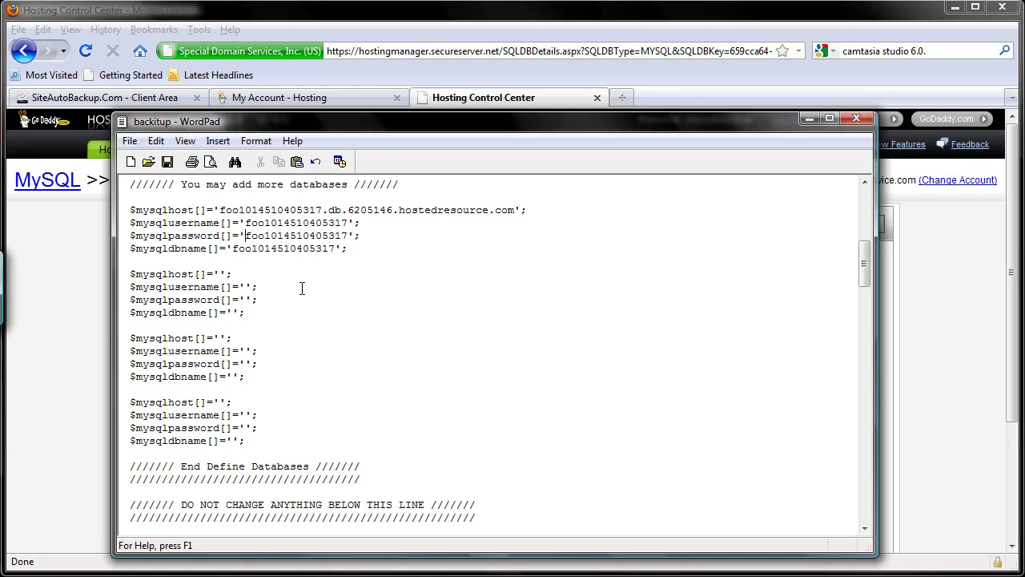
key("Delete")
key("Delete")
key("Delete")
key("Delete")
key("Delete")
key("Delete")
key("Delete")
key("Delete")
key("Delete")
key("Delete")
key("Delete")
key("Delete")
key("Delete")
key("Delete")
key("Delete")
left_click(73, 295)
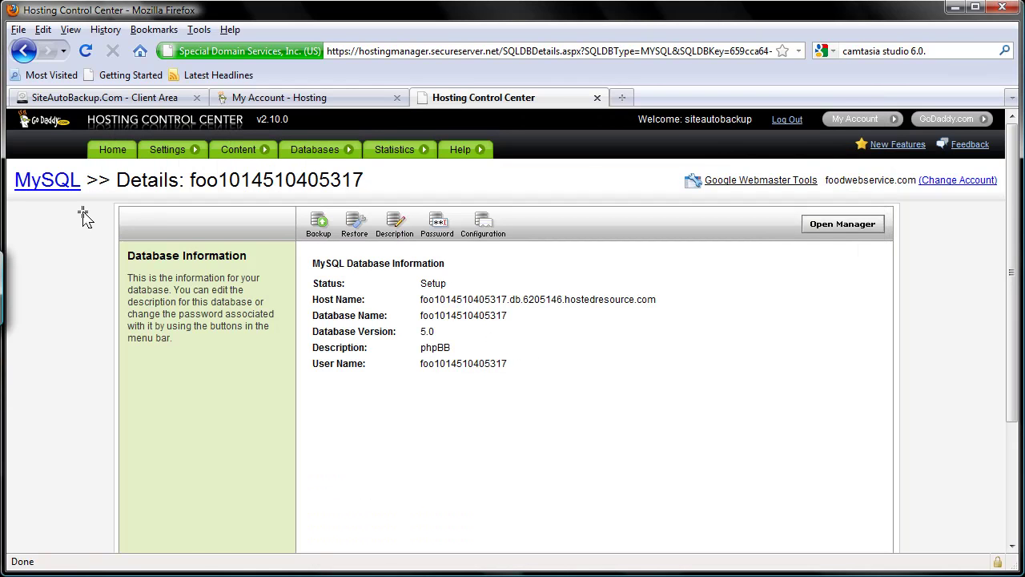
Copy godaddybackup's host name and paste it into the second host entry.
left_click(70, 187)
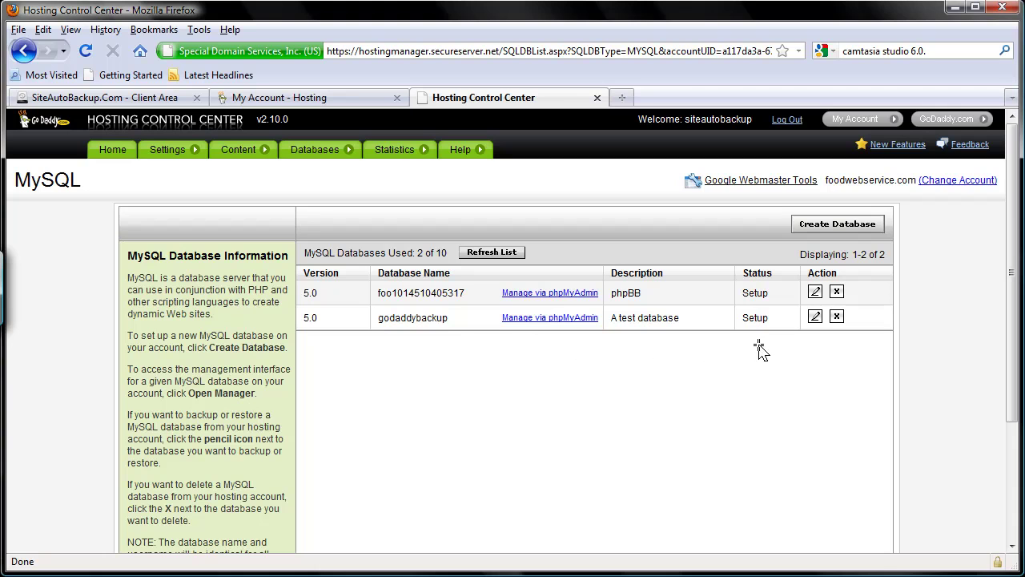
left_click(813, 318)
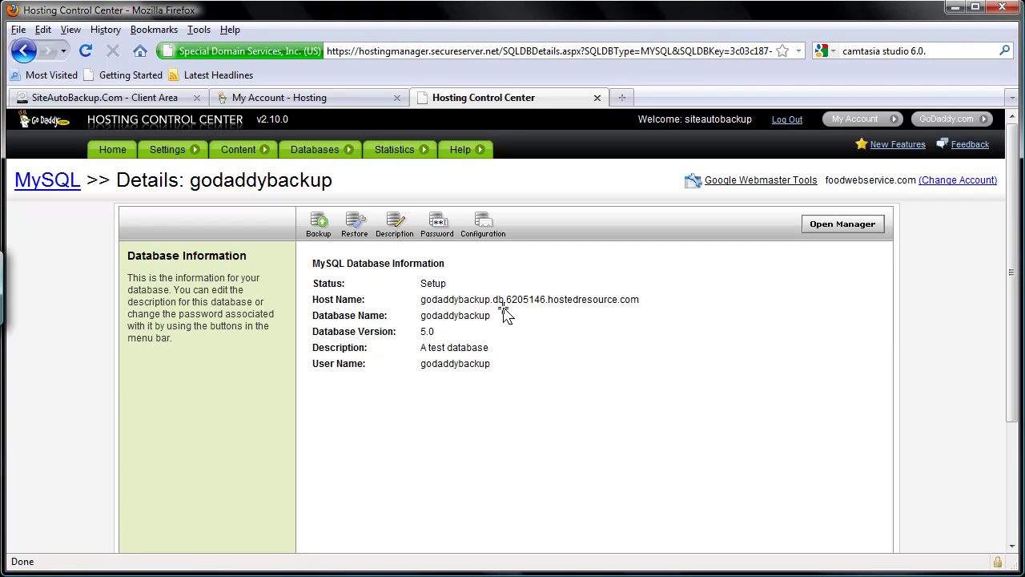
triple_click(505, 300)
right_click(505, 300)
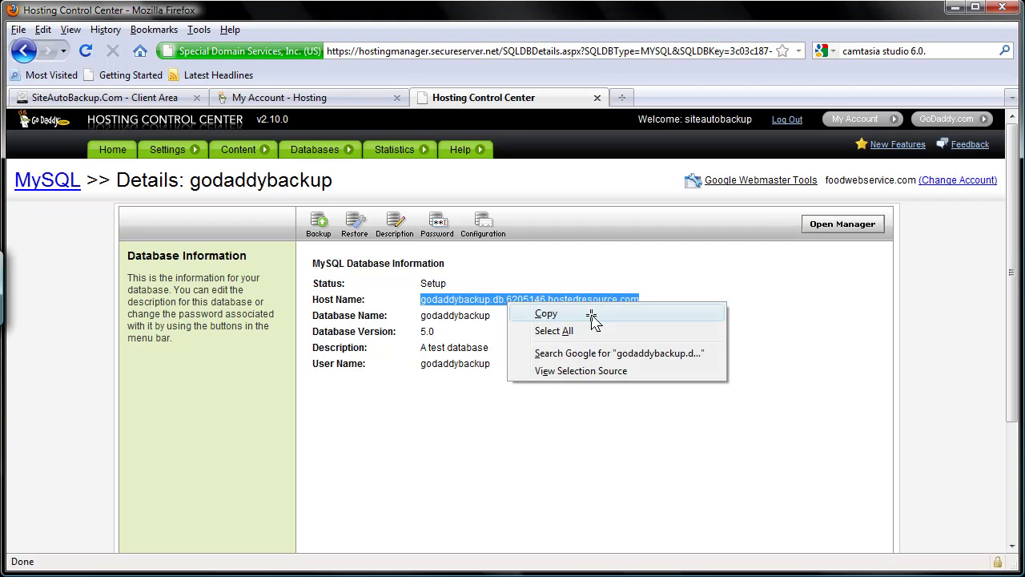
left_click(590, 315)
key("alt+Tab")
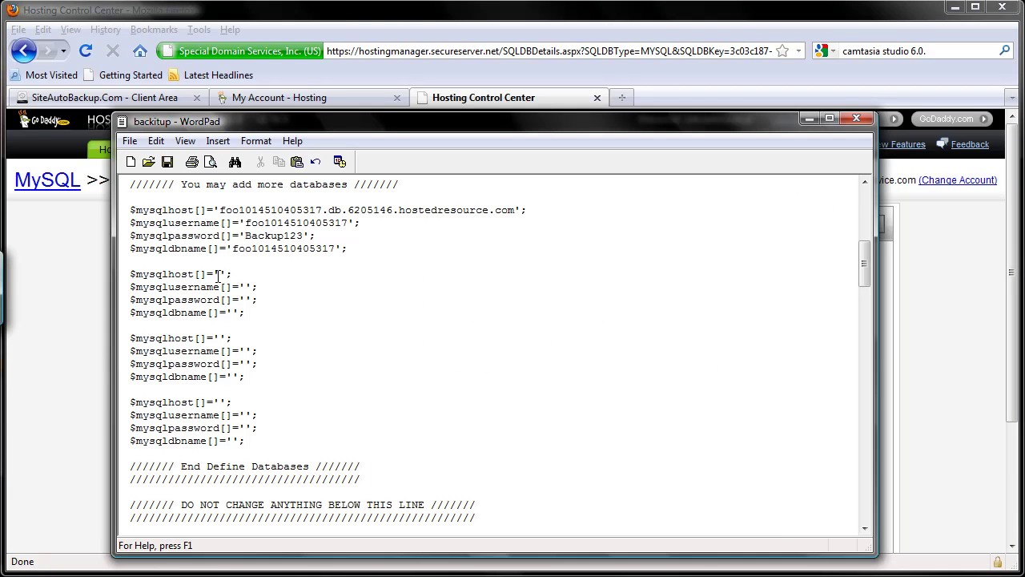
left_click(217, 275)
key("ctrl+v")
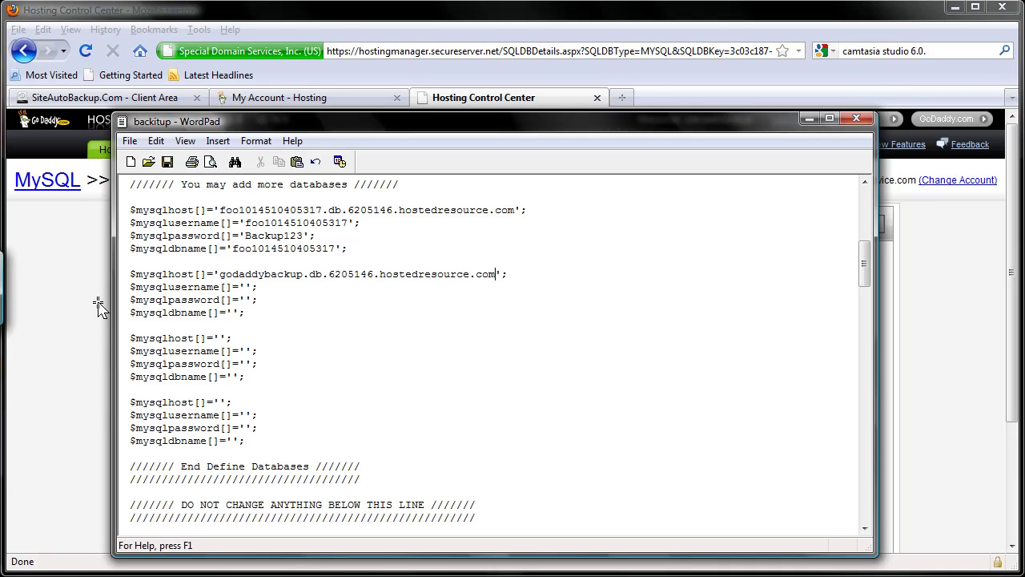
Enter godaddybackup as the second database name.
left_click(98, 308)
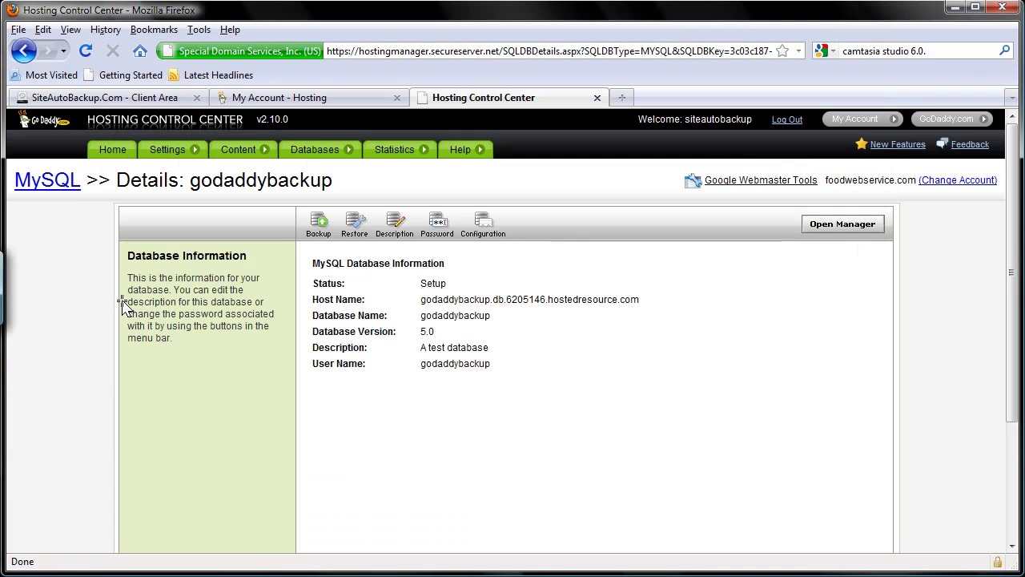
double_click(440, 316)
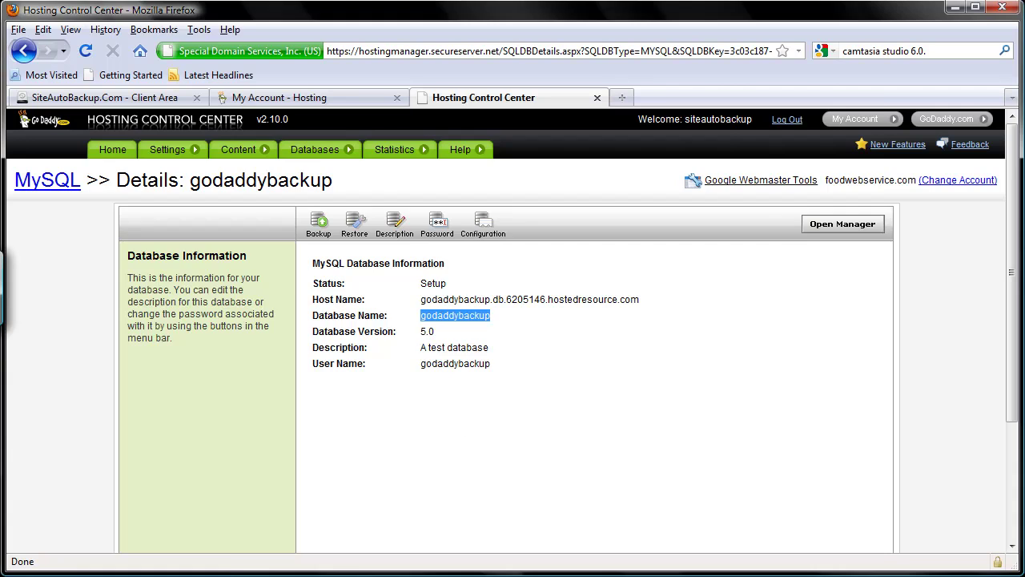
key("alt+Tab")
left_click(230, 313)
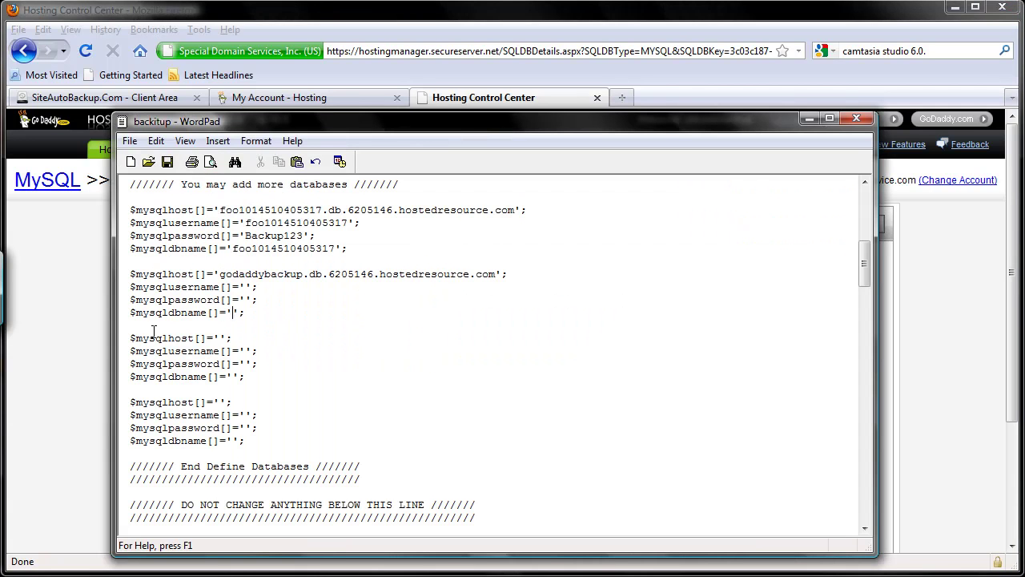
key("ctrl+v")
Fill the second block's user name with godaddybackup and type the account password.
left_click(108, 324)
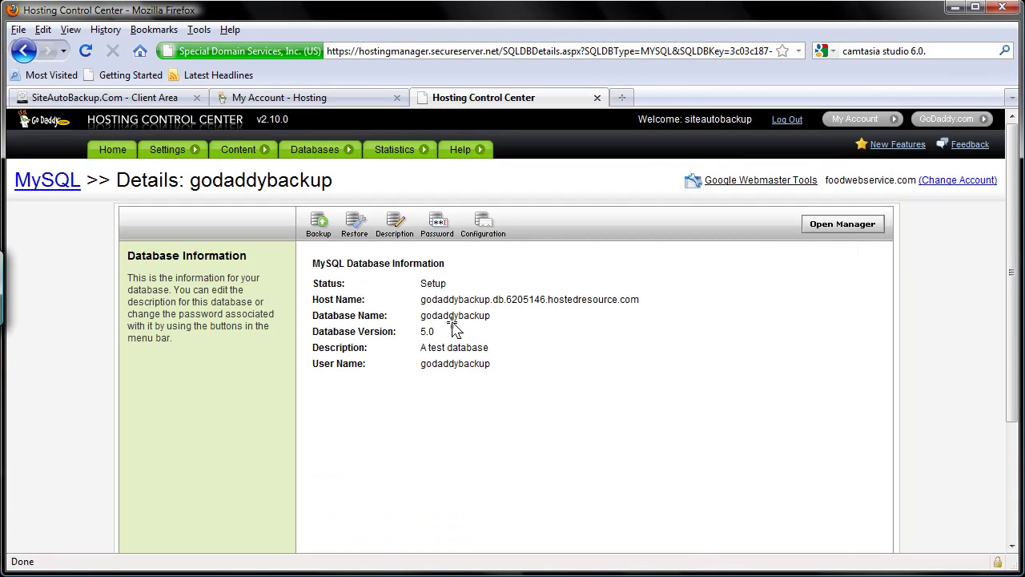
double_click(441, 362)
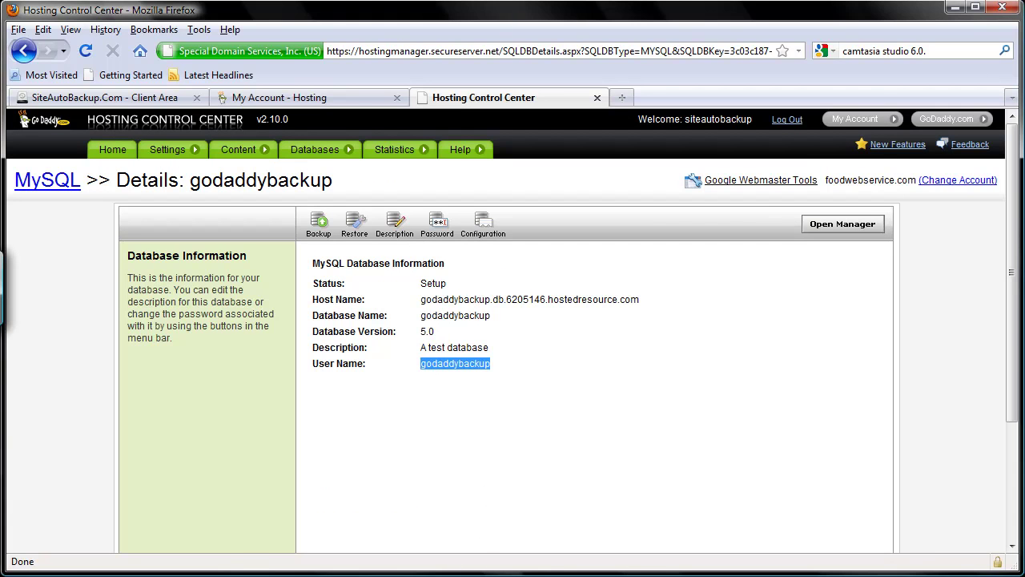
left_click(481, 575)
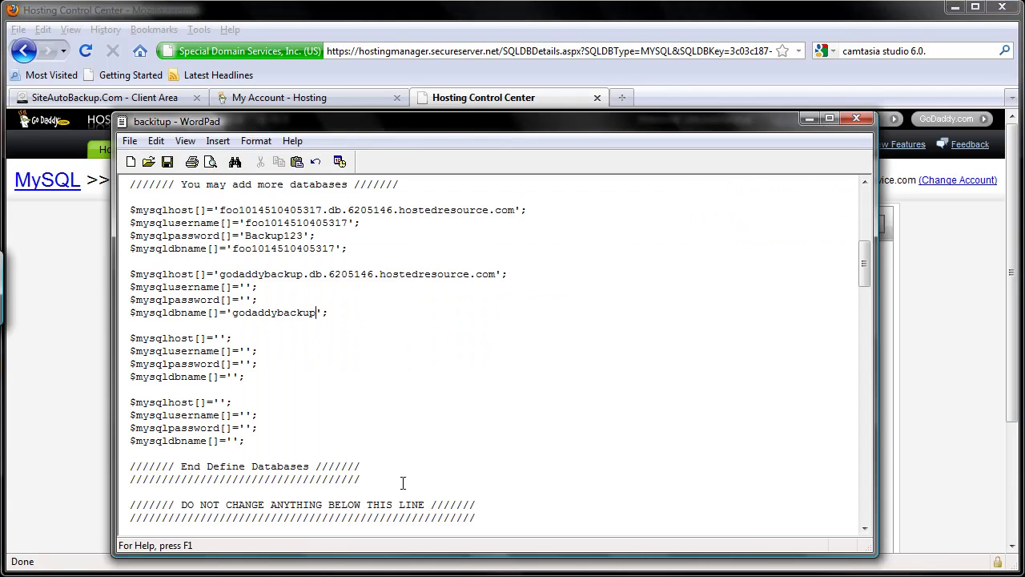
key("ctrl+v")
left_click(244, 300)
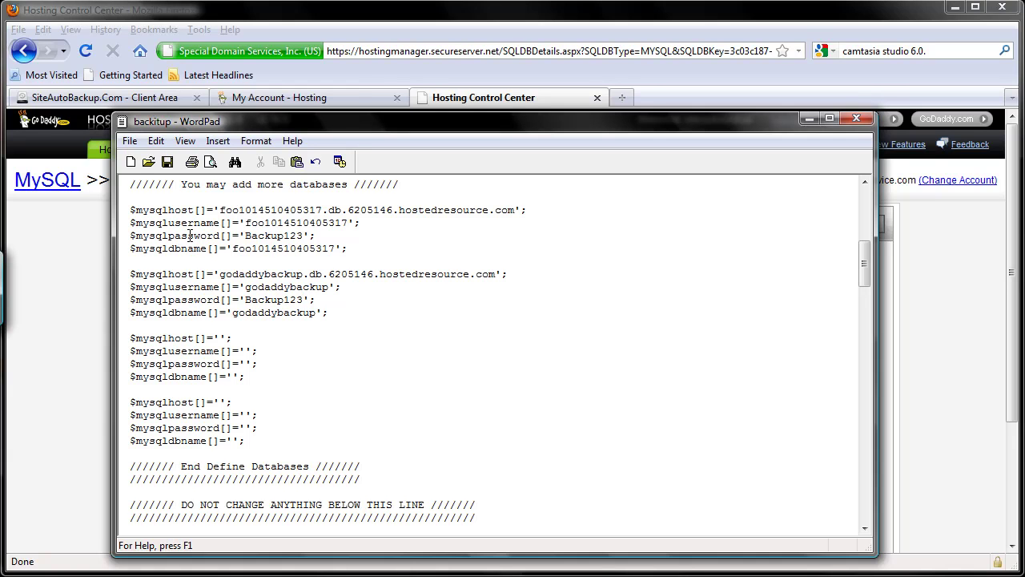
Save the edited backitup script via File > Save and scroll the document.
left_click(129, 141)
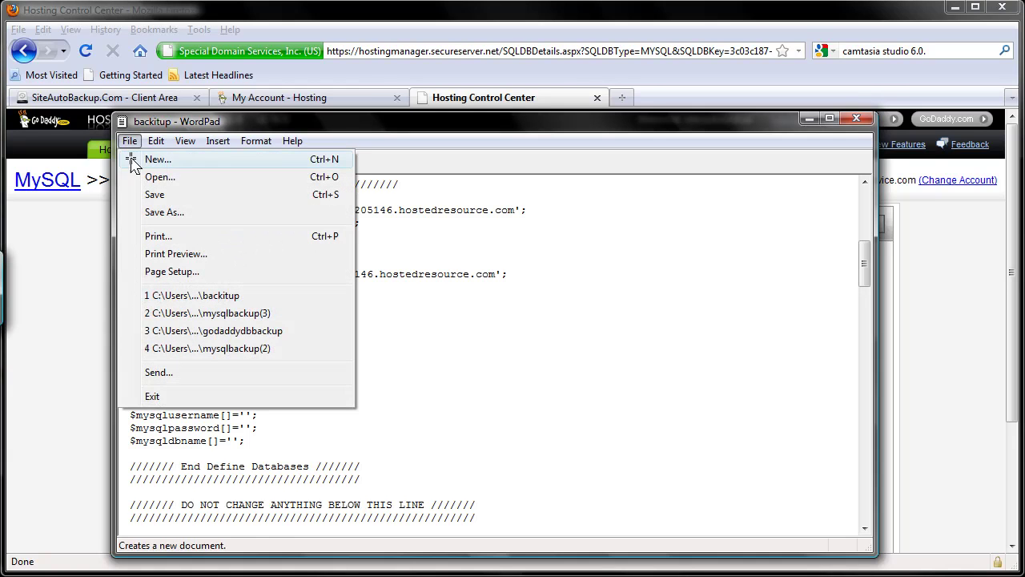
left_click(156, 195)
scroll(184, 277, "down", 3)
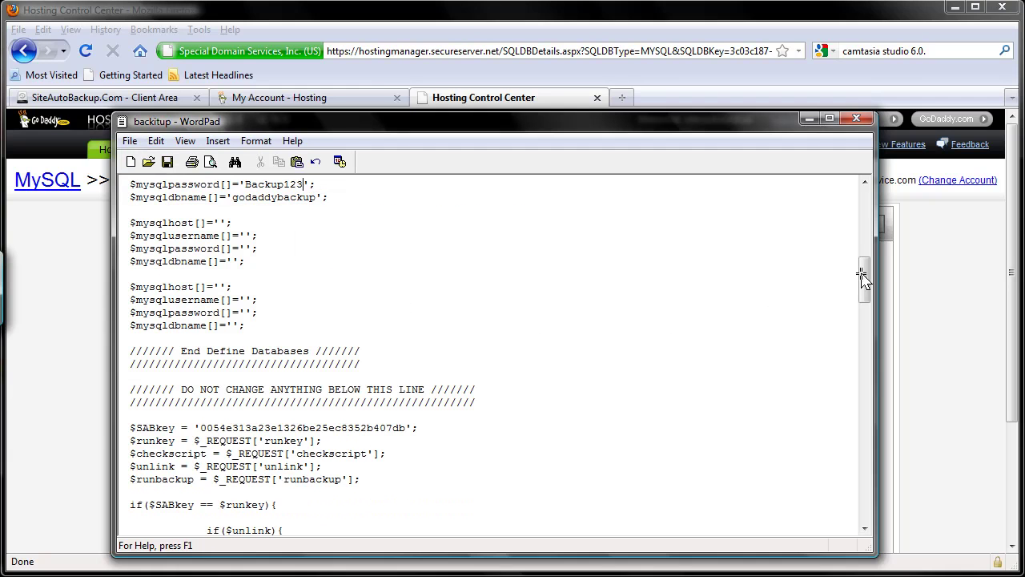
left_click_drag(863, 276, 863, 210)
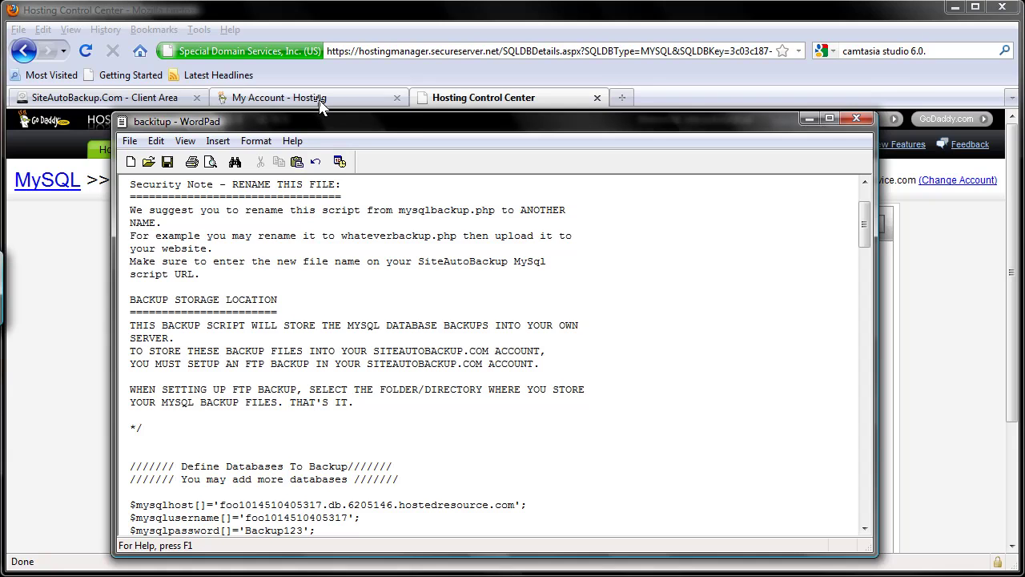
Open Content > File Manager for foodwebservice.com, showing the html folder's 37 items.
left_click(457, 97)
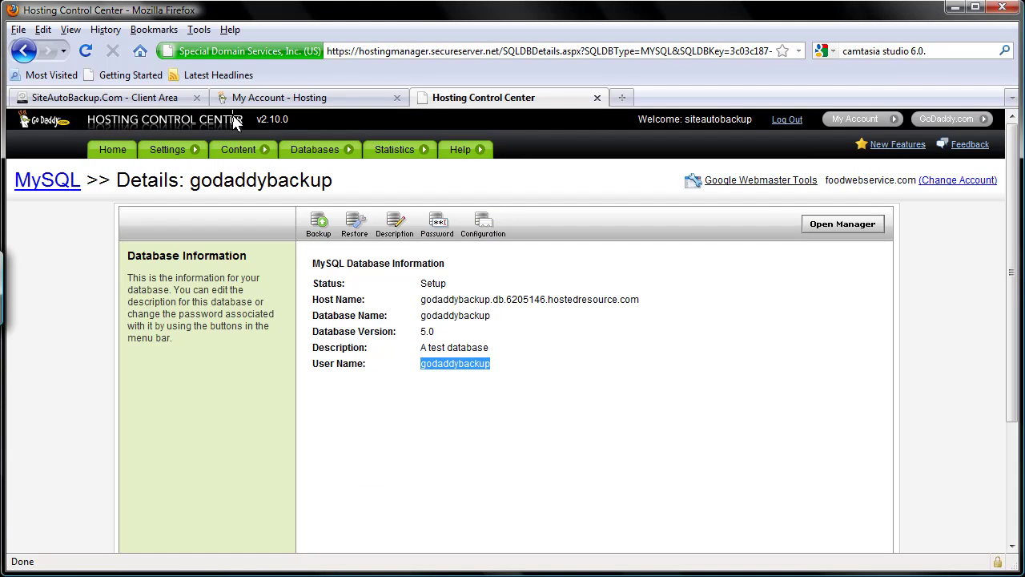
mouse_move(244, 148)
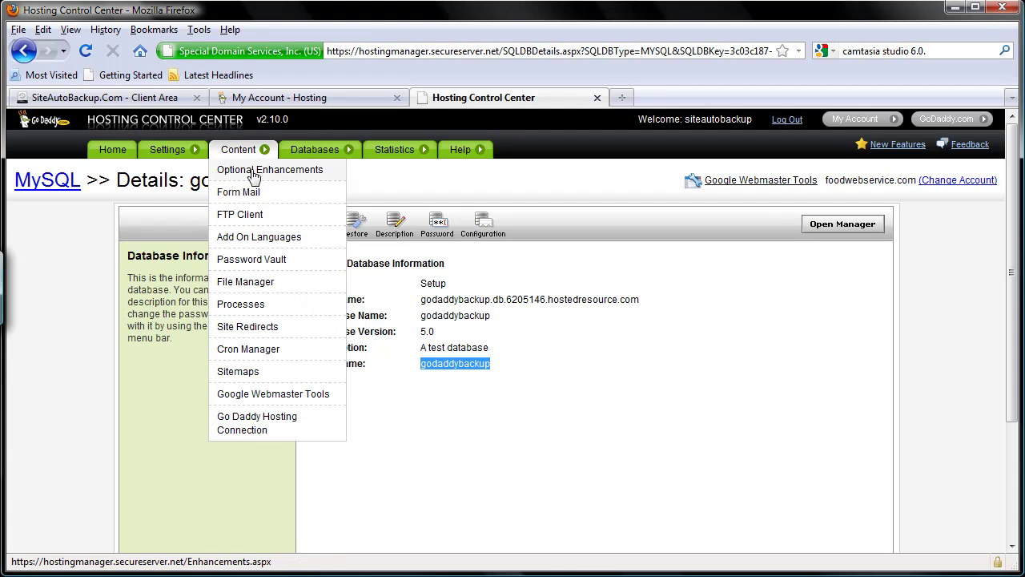
left_click(268, 282)
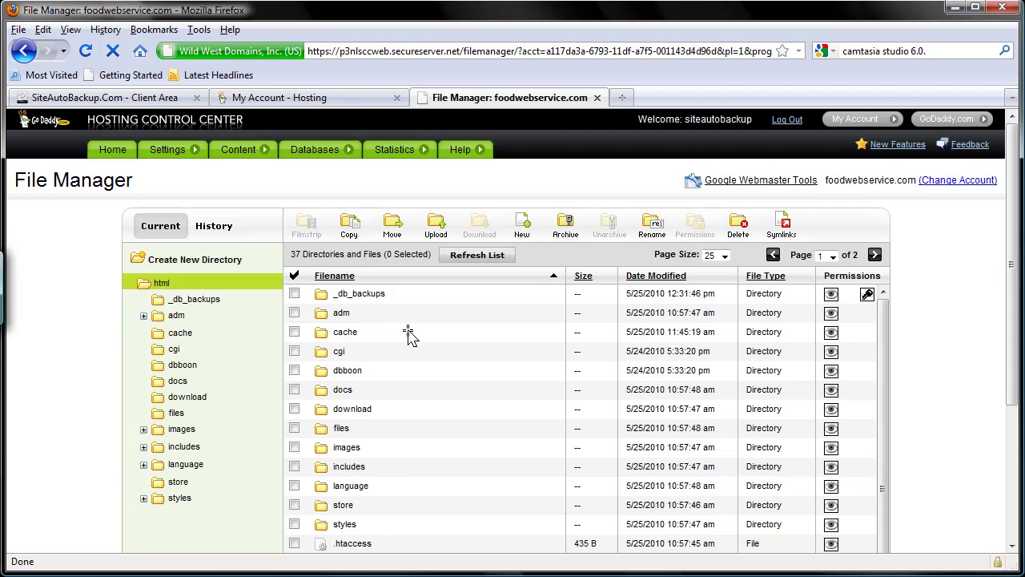
left_click(147, 103)
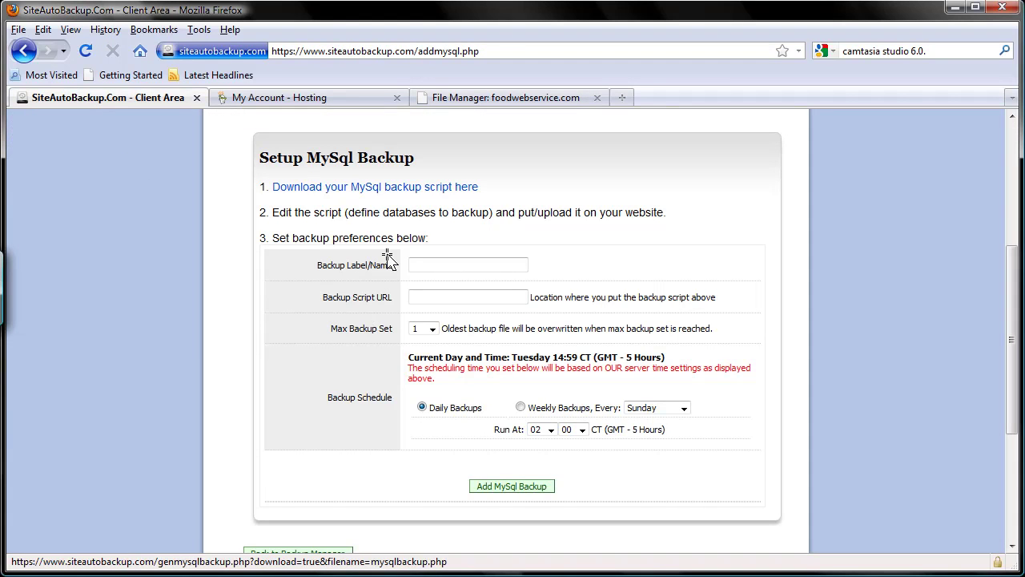
left_click(450, 102)
mouse_move(432, 152)
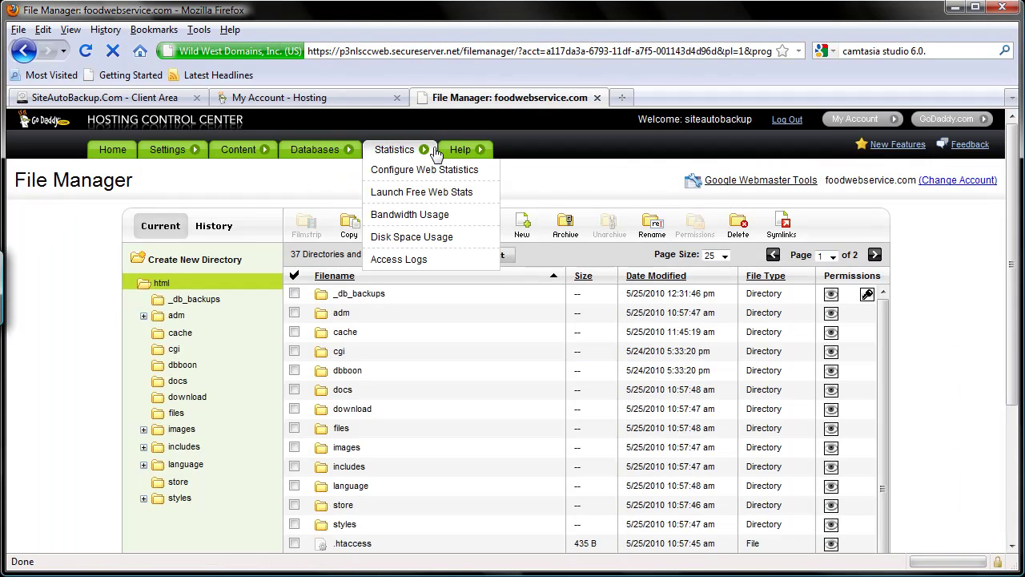
Create a directory named mysqlbackup inside html and open it.
left_click(183, 261)
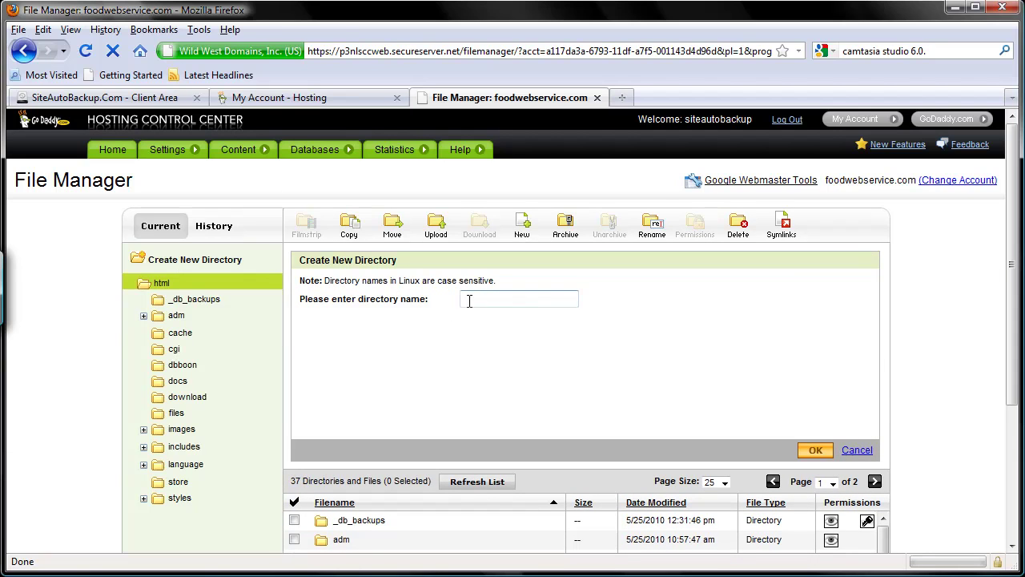
left_click(474, 300)
type("mysqlbackup")
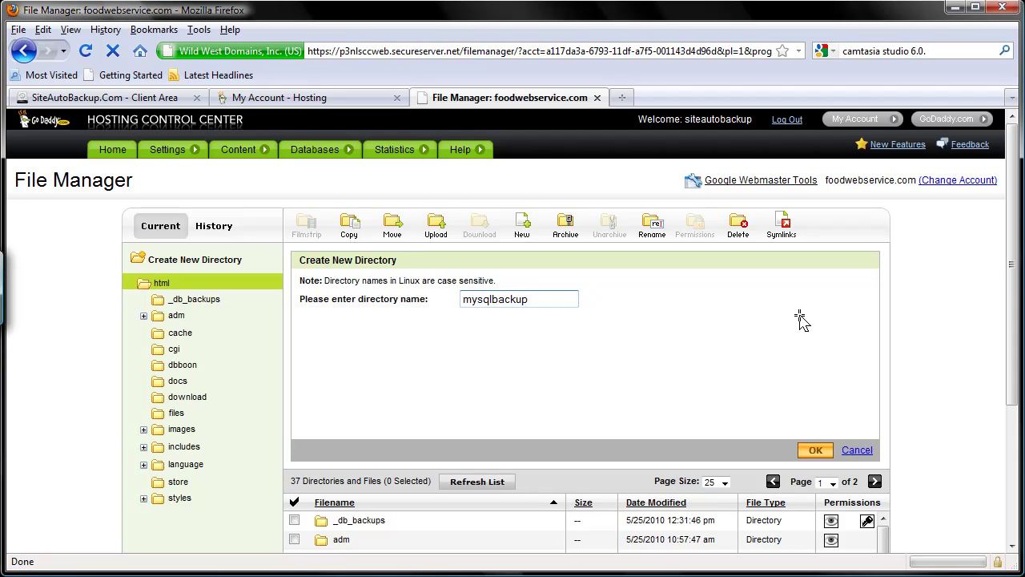
left_click(813, 450)
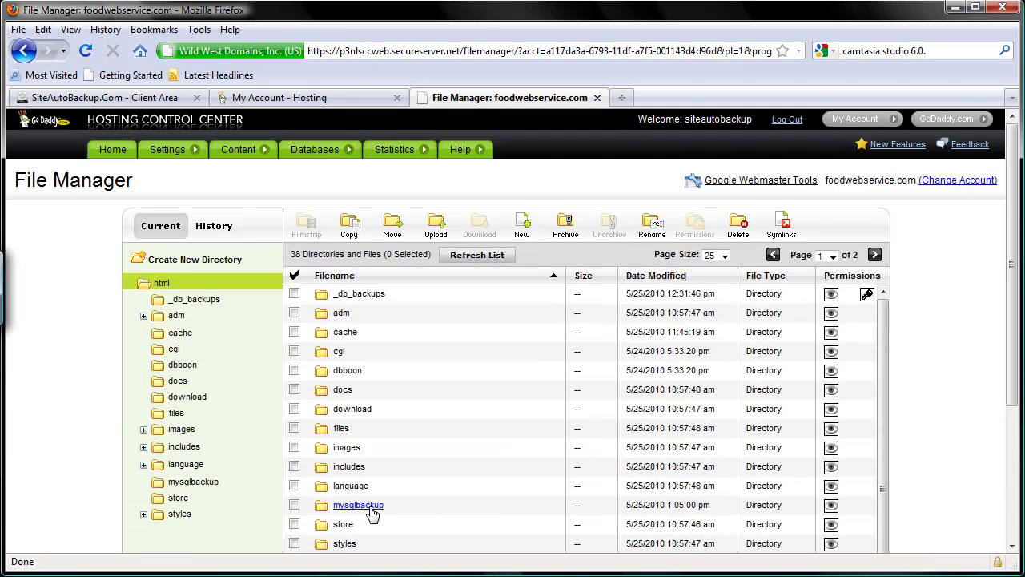
left_click(370, 511)
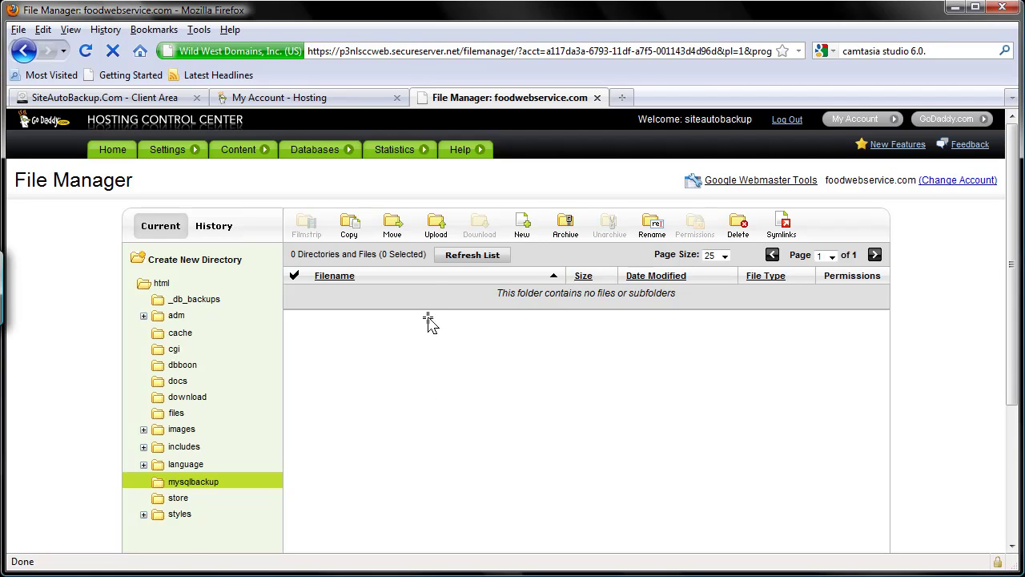
Upload backitup.php from the computer into the mysqlbackup folder.
left_click(436, 240)
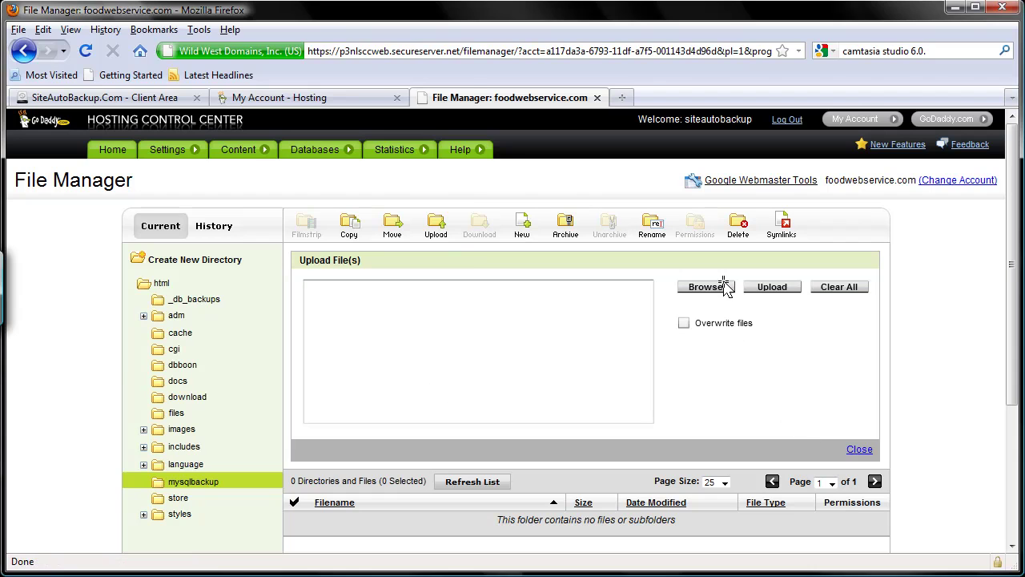
left_click(721, 285)
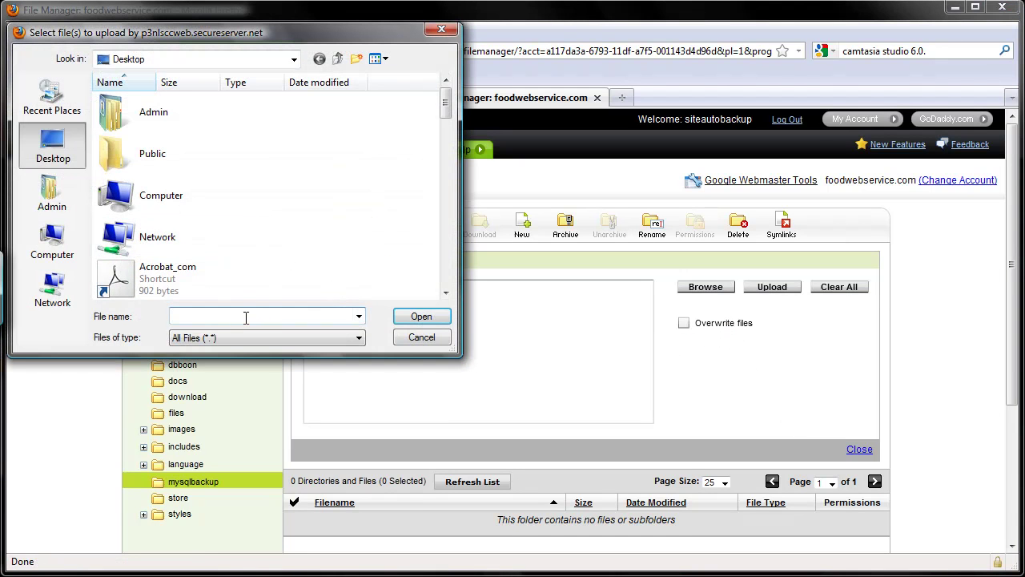
type("backitup.php")
key("Return")
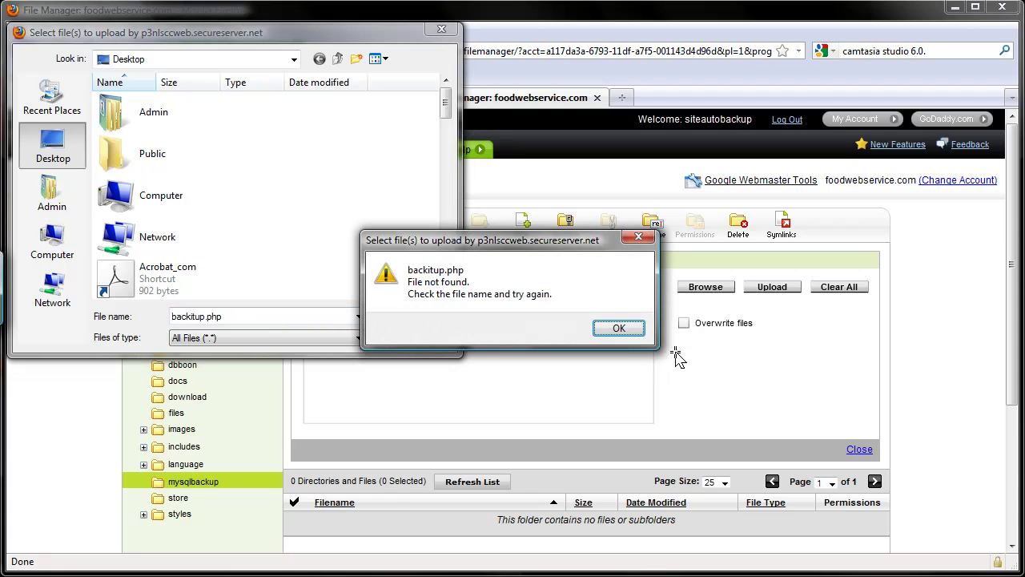
left_click(635, 329)
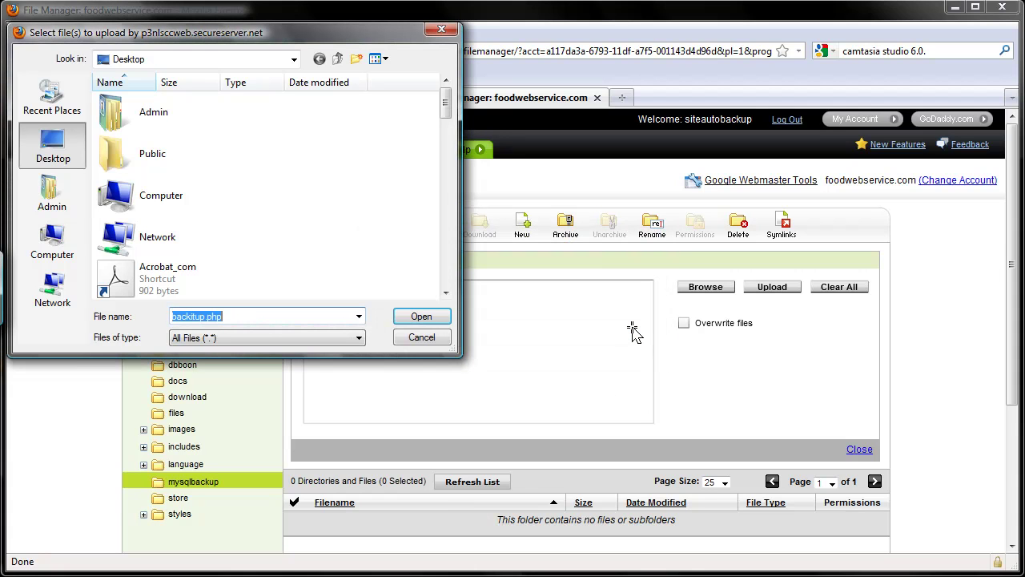
left_click(421, 315)
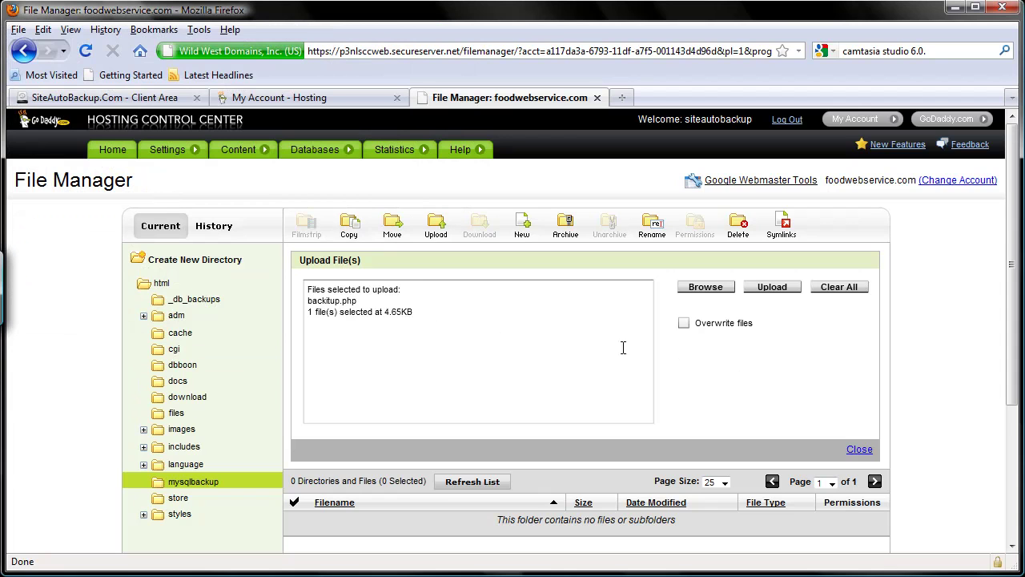
left_click(774, 288)
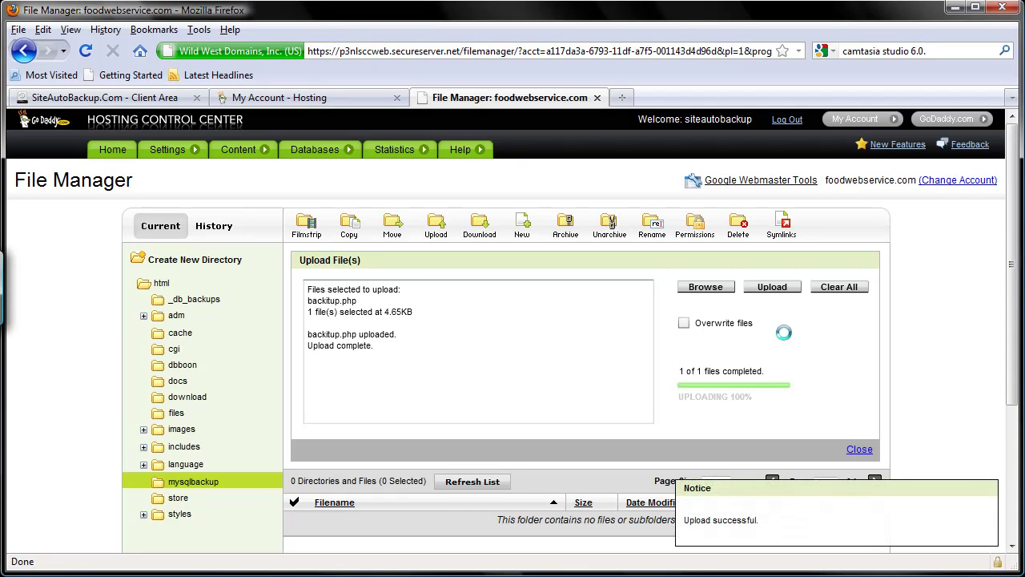
scroll(783, 332, "down", 2)
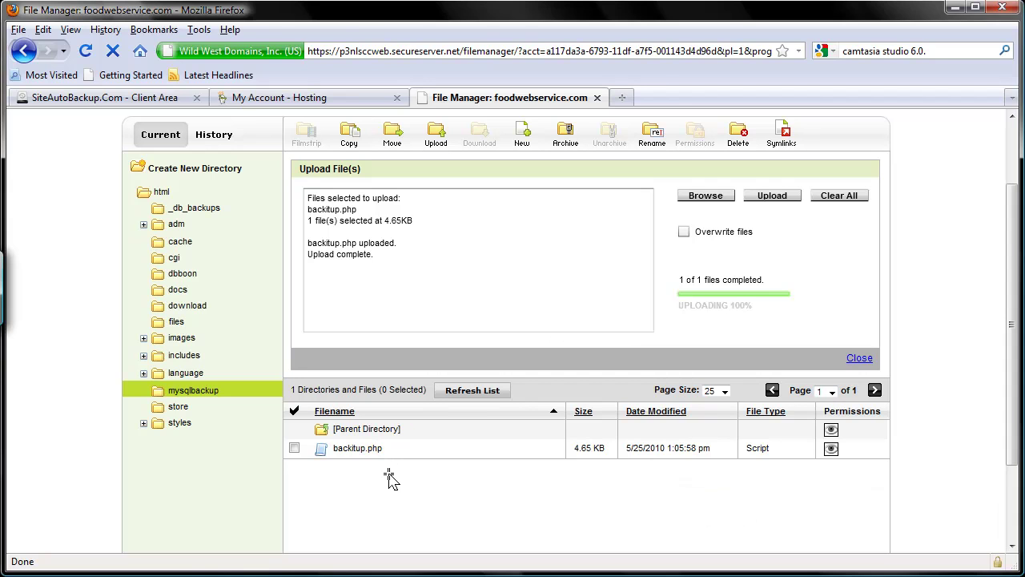
left_click(621, 97)
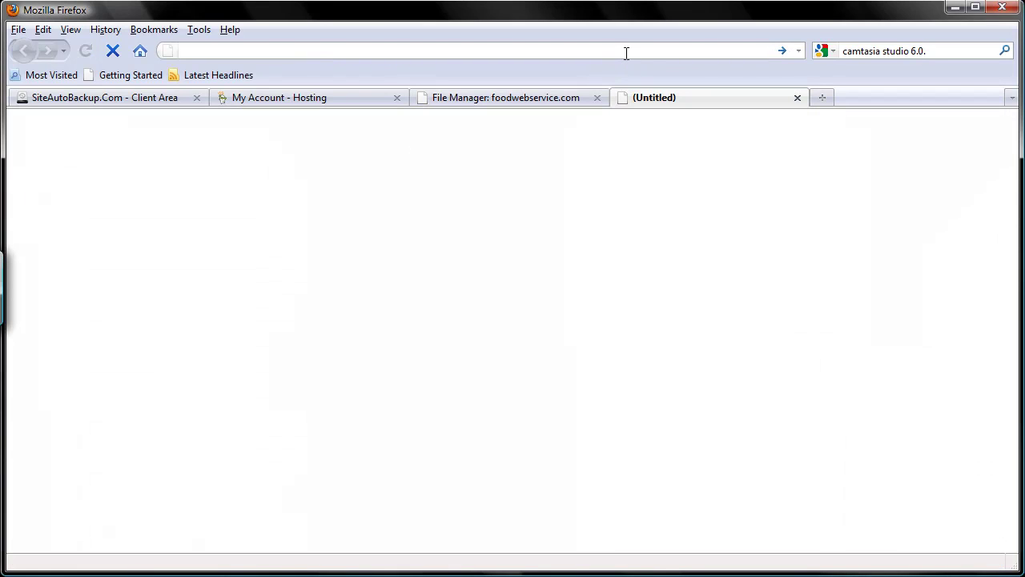
type("http")
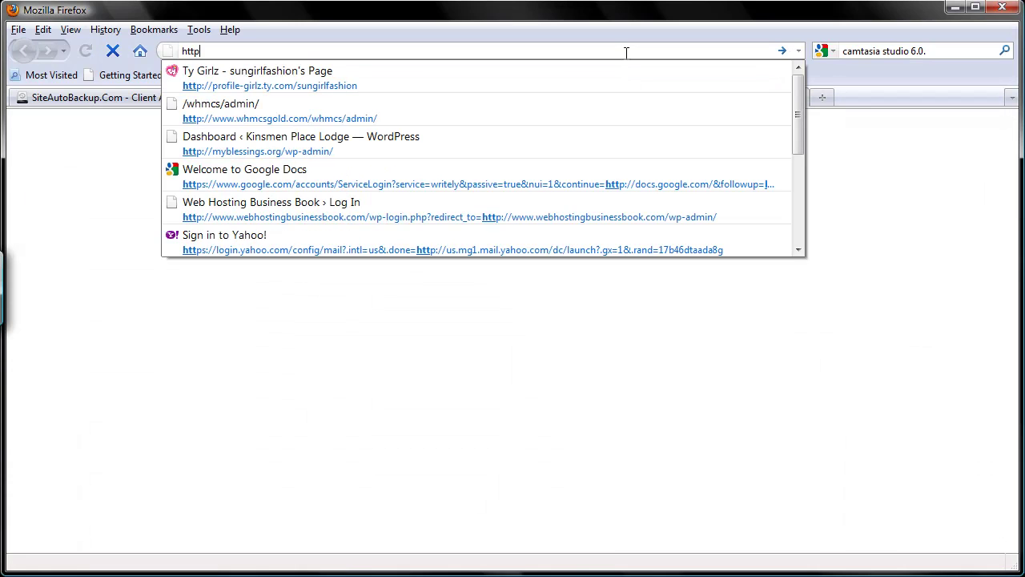
type("://foodwebs")
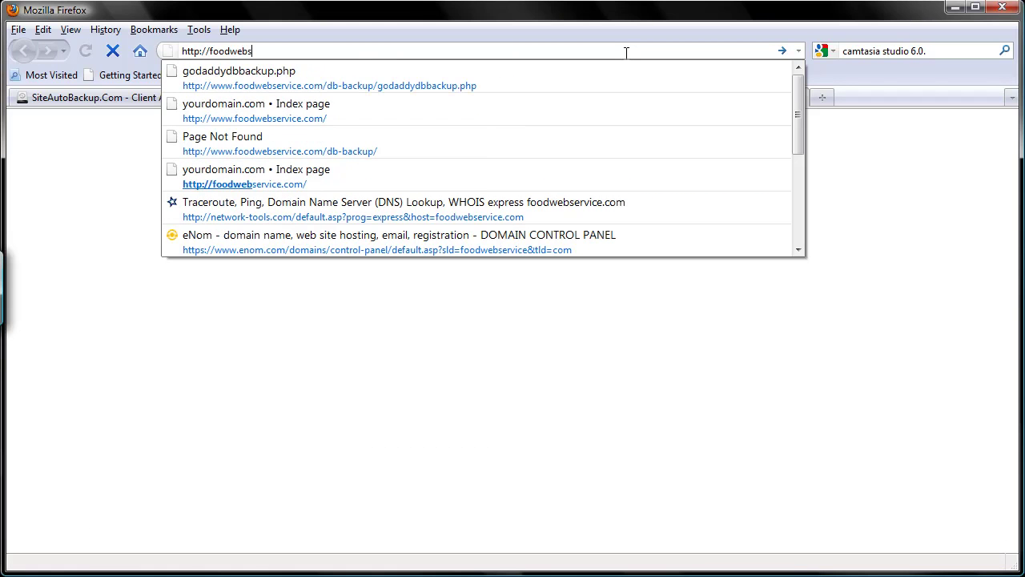
type("ervice.com.")
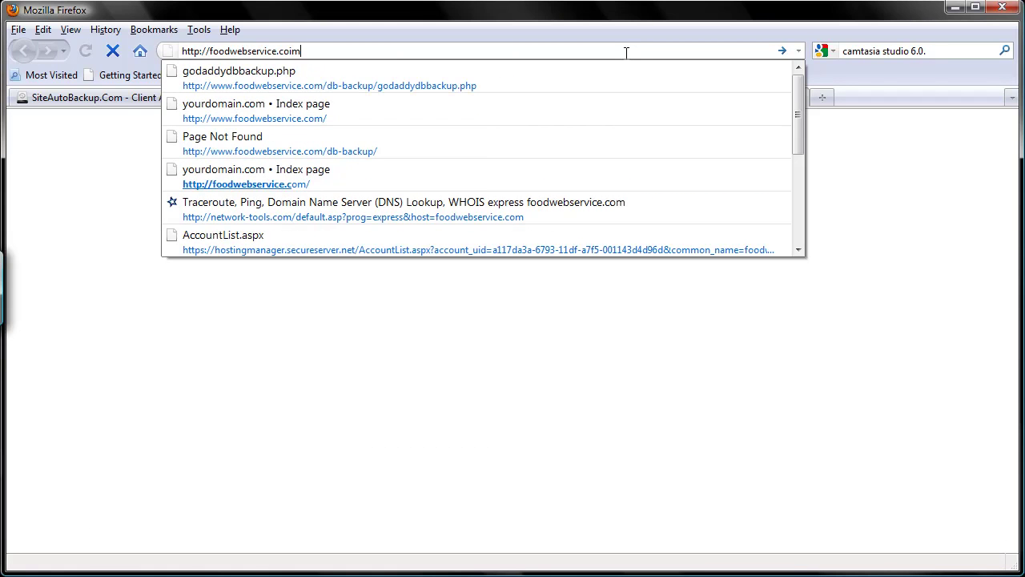
key("BackSpace")
type("/")
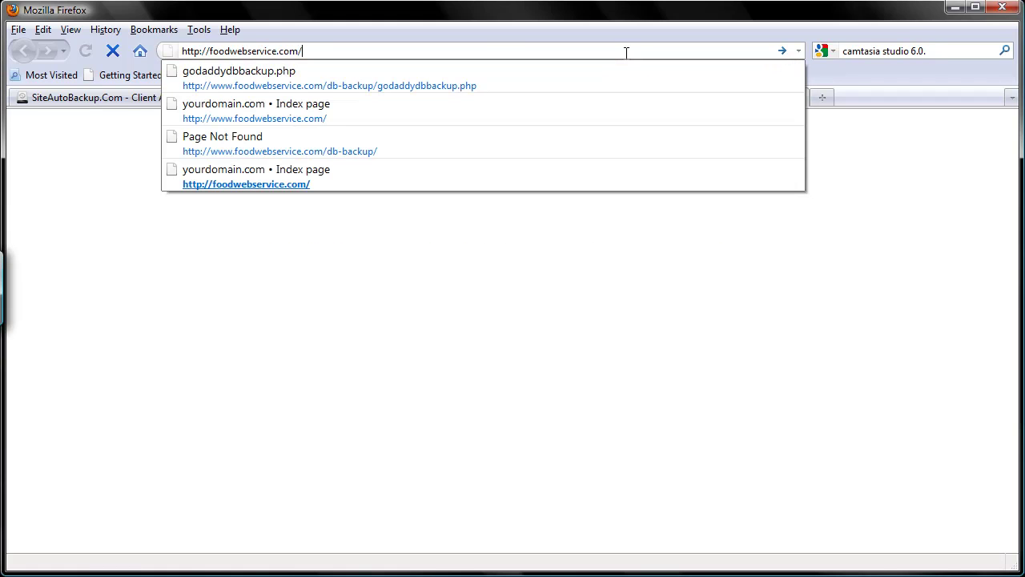
type("mysqlbackup/ba")
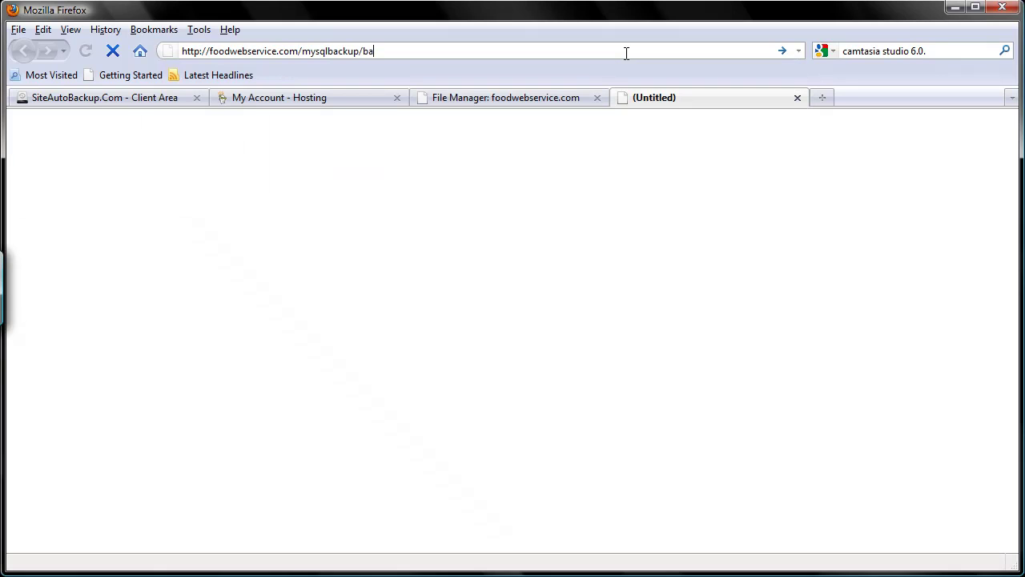
type("ckitup.php")
key("Return")
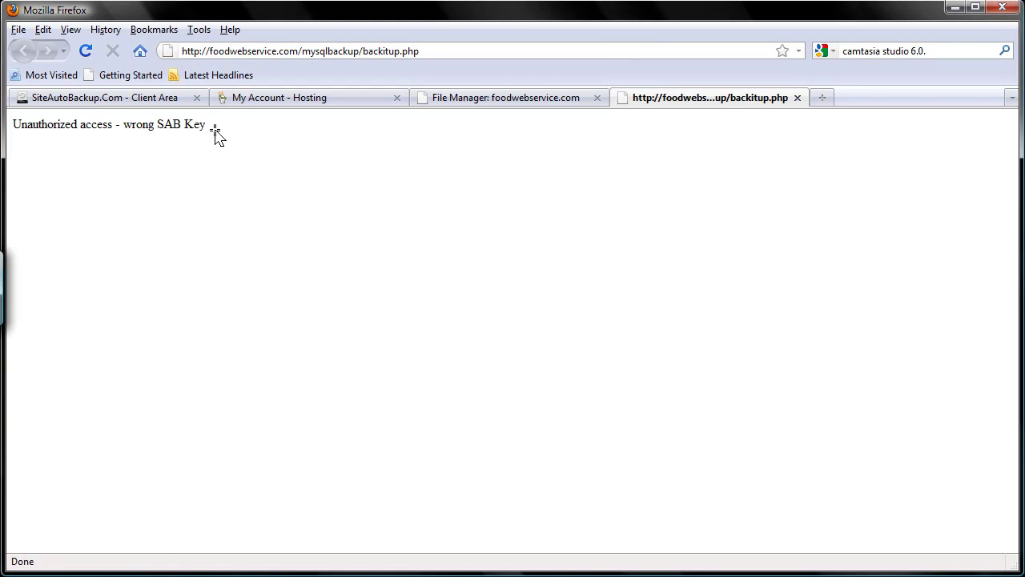
Copy the backitup.php script address from the address bar.
left_click_drag(215, 132, 16, 128)
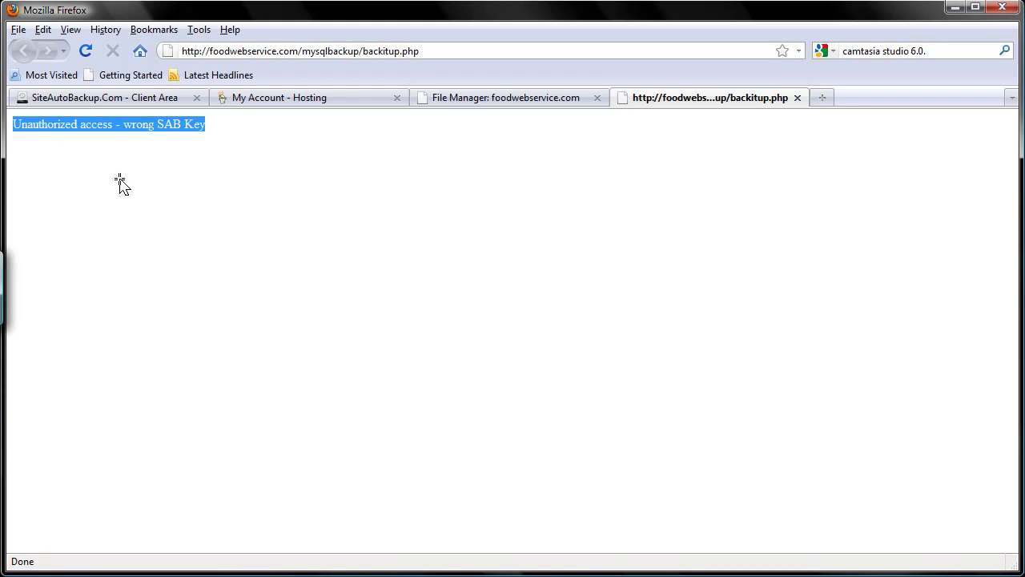
left_click(312, 54)
right_click(311, 53)
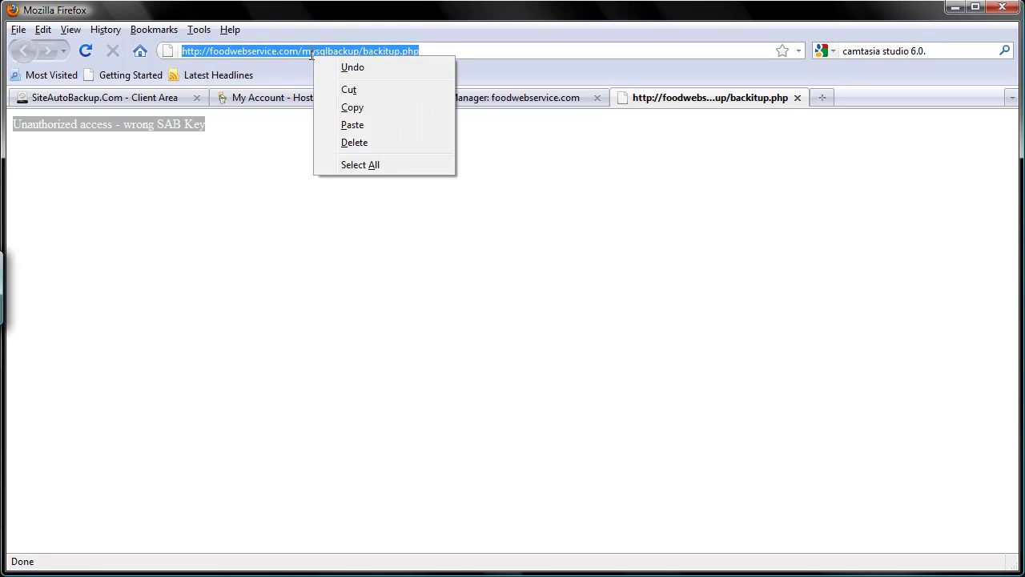
left_click(374, 108)
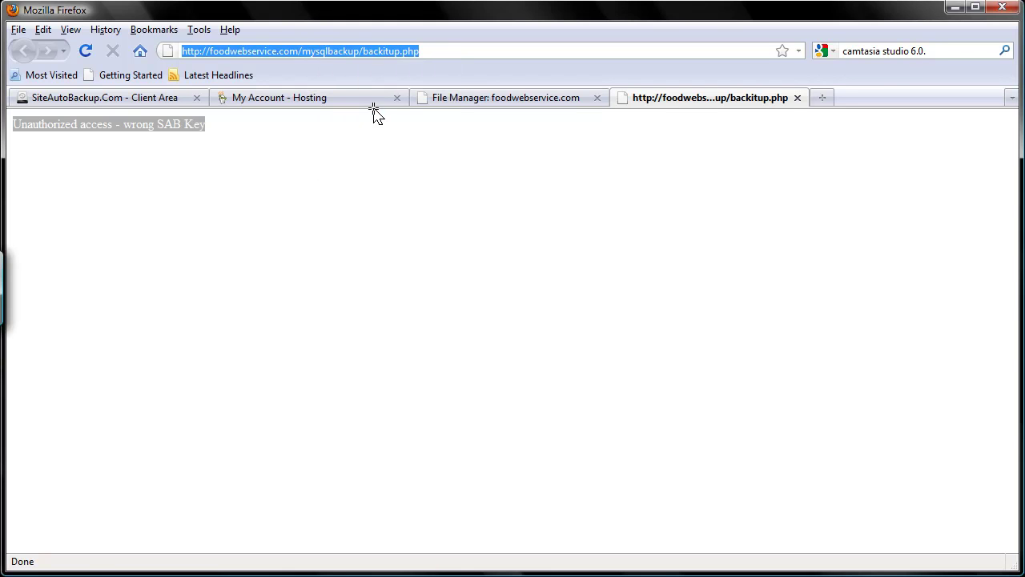
left_click(361, 187)
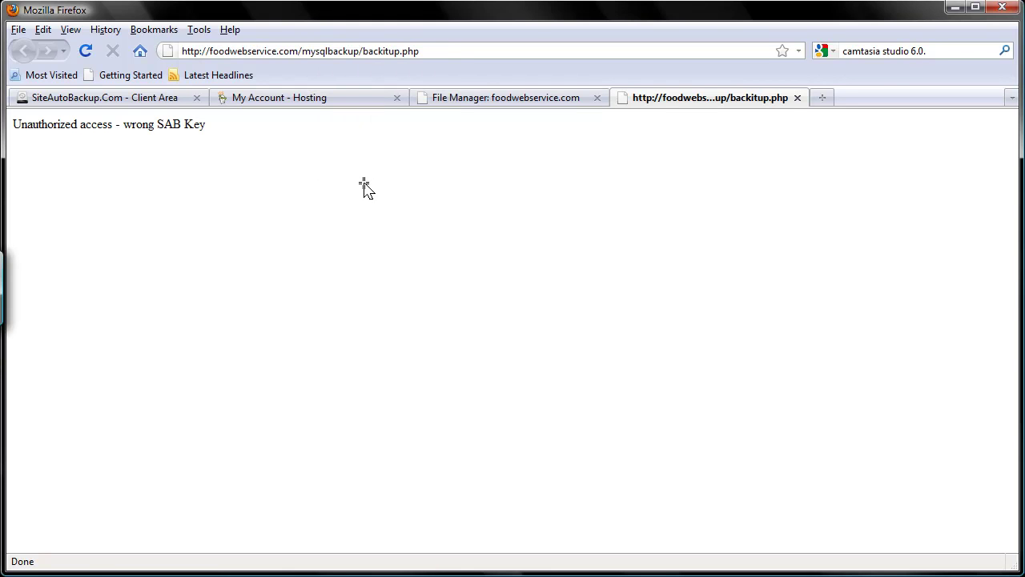
Enter label 'Database backup - GoDaddy', paste the script URL, and set Max Backup Set to 3.
left_click(482, 100)
left_click(151, 104)
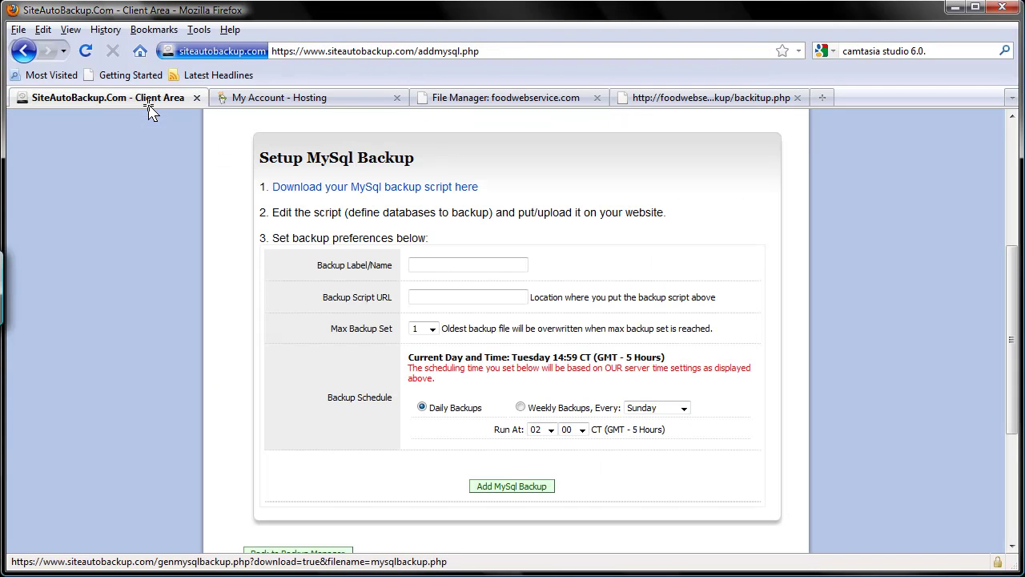
left_click(455, 261)
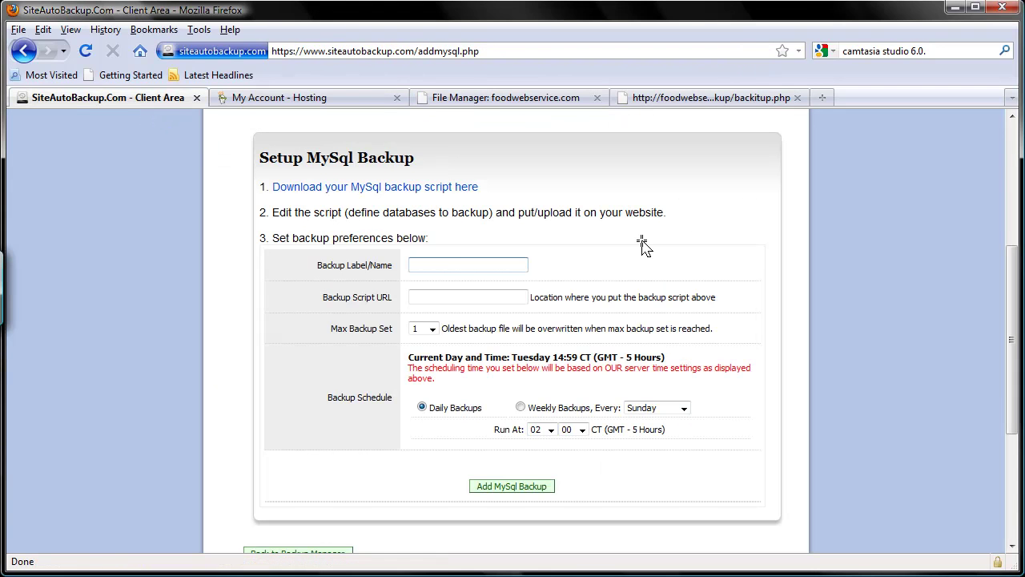
type("Database backup - GoDaddy")
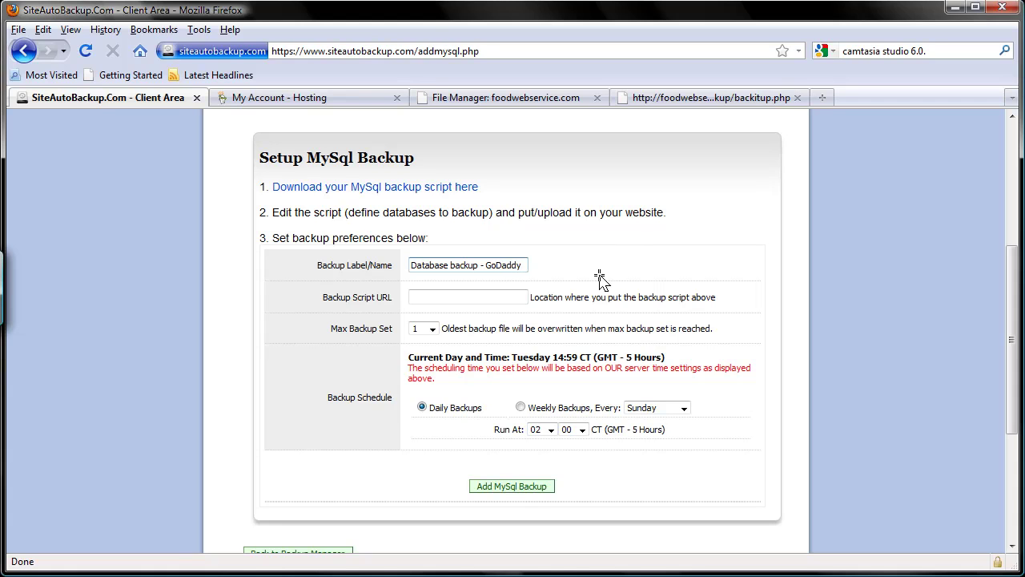
left_click(502, 292)
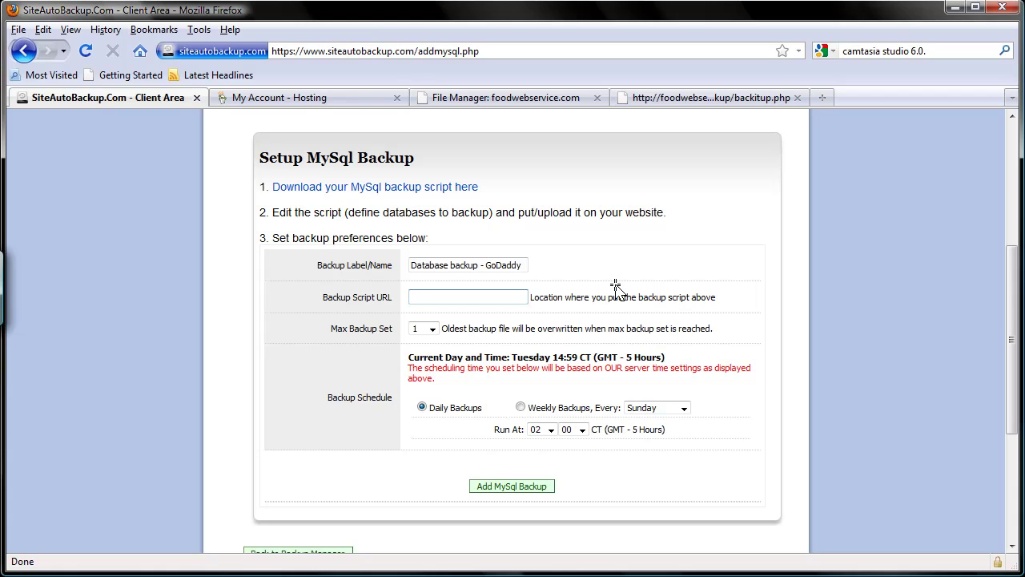
key("ctrl+v")
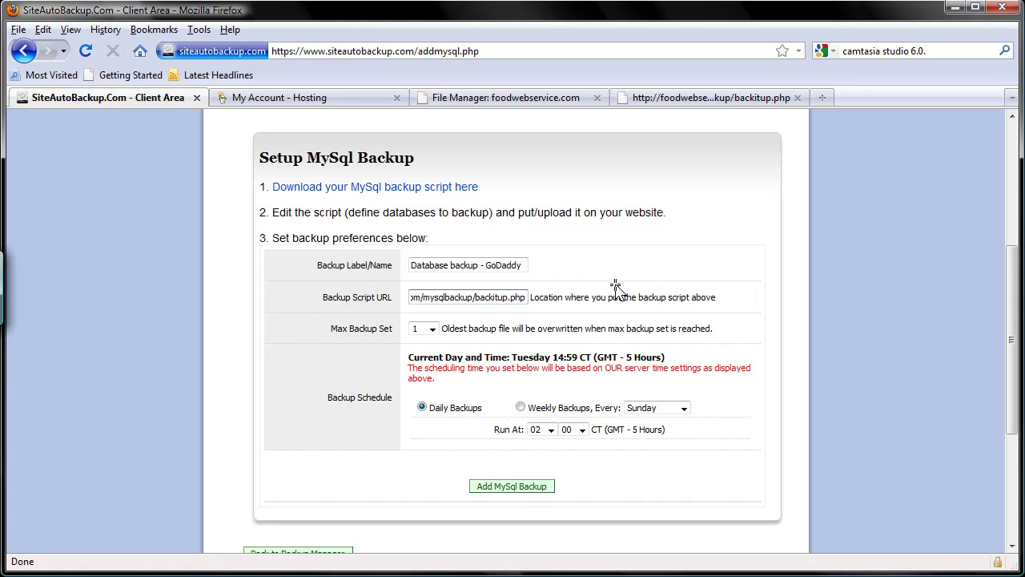
key("Home")
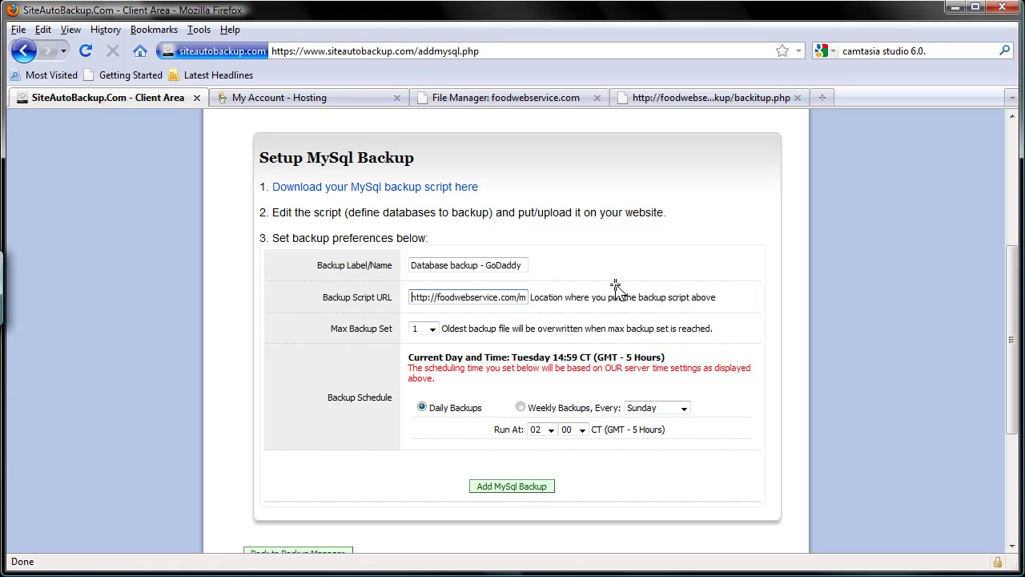
left_click(425, 328)
left_click(421, 362)
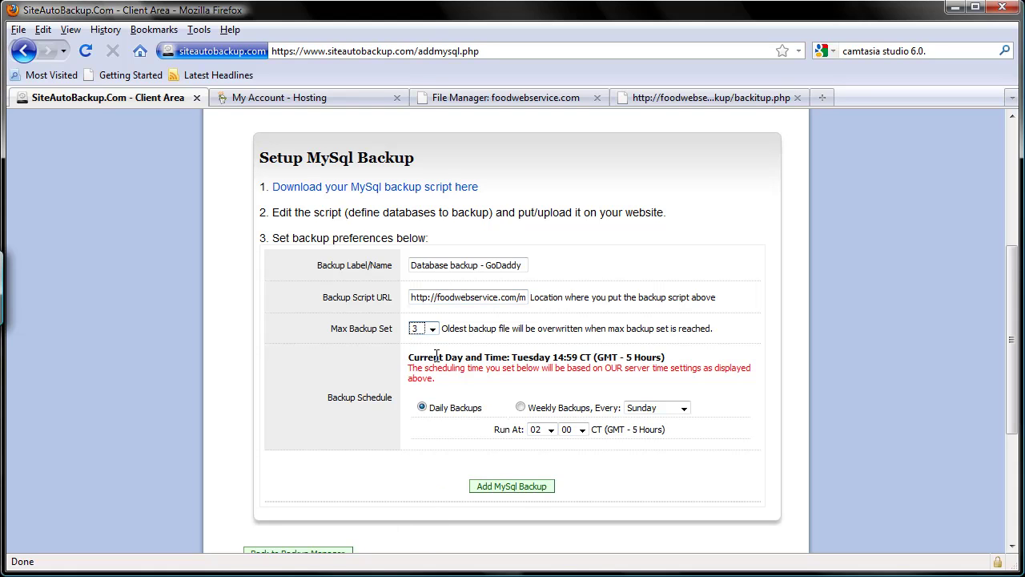
Set the Run At time to 03:15 for daily backups.
scroll(453, 343, "down", 2)
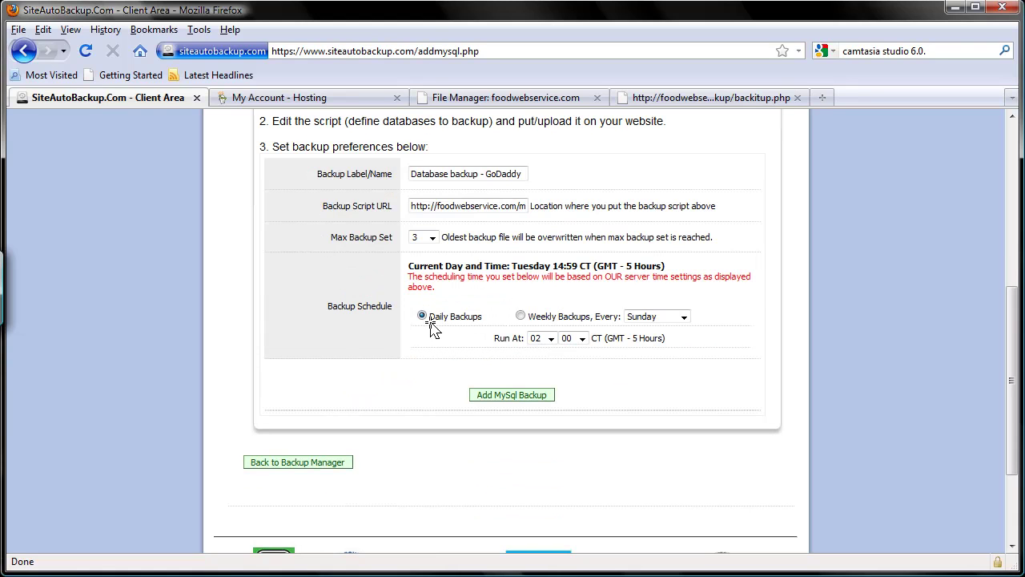
left_click(542, 338)
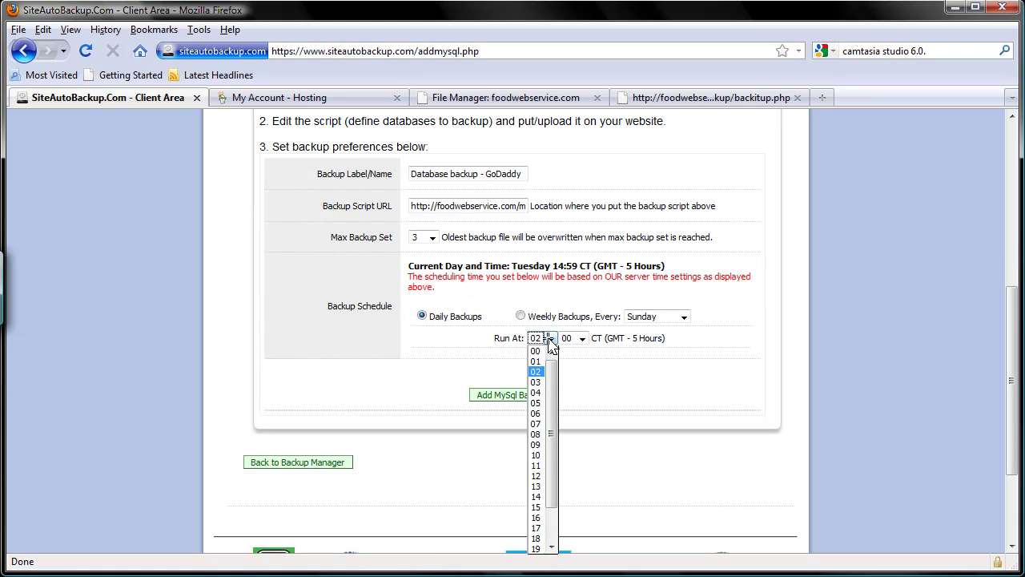
left_click(543, 382)
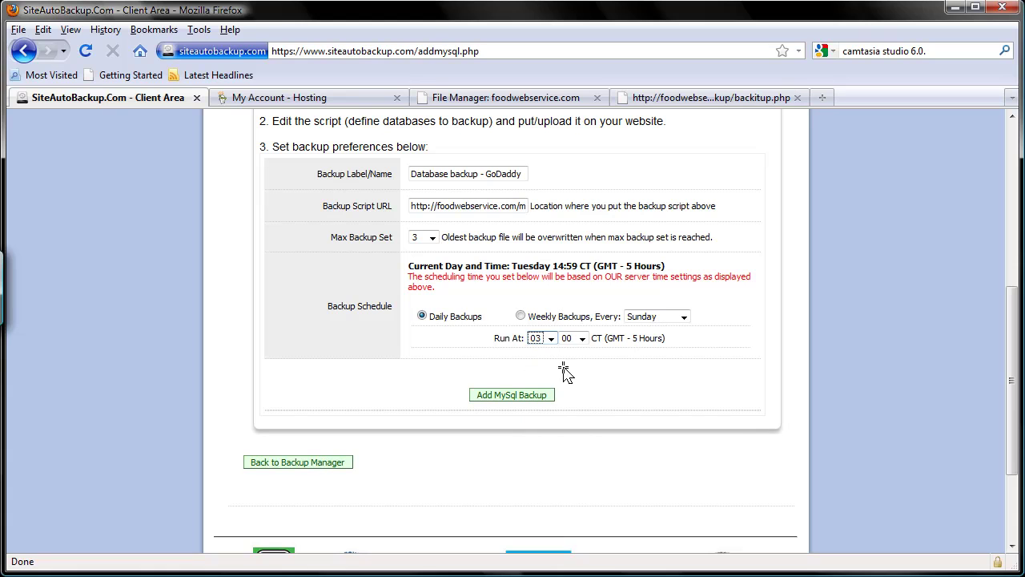
left_click(580, 338)
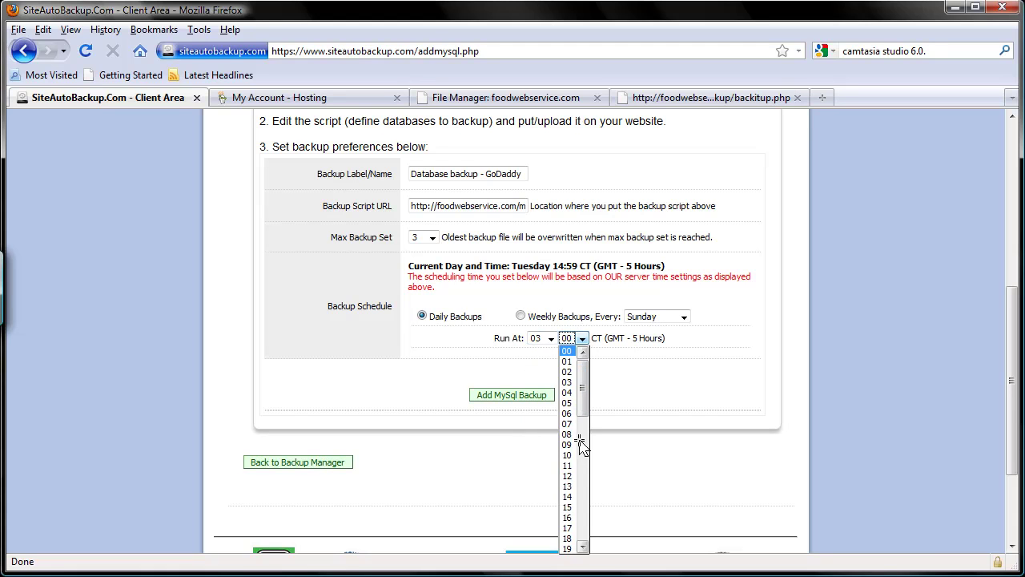
left_click(568, 507)
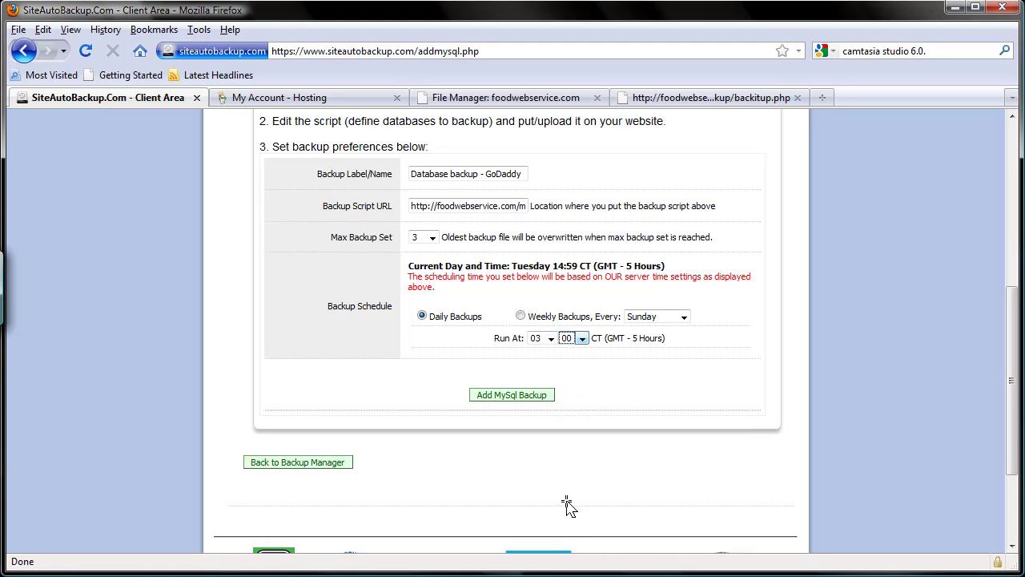
Save the new MySQL backup job and view it in the Backup Manager list.
left_click(513, 395)
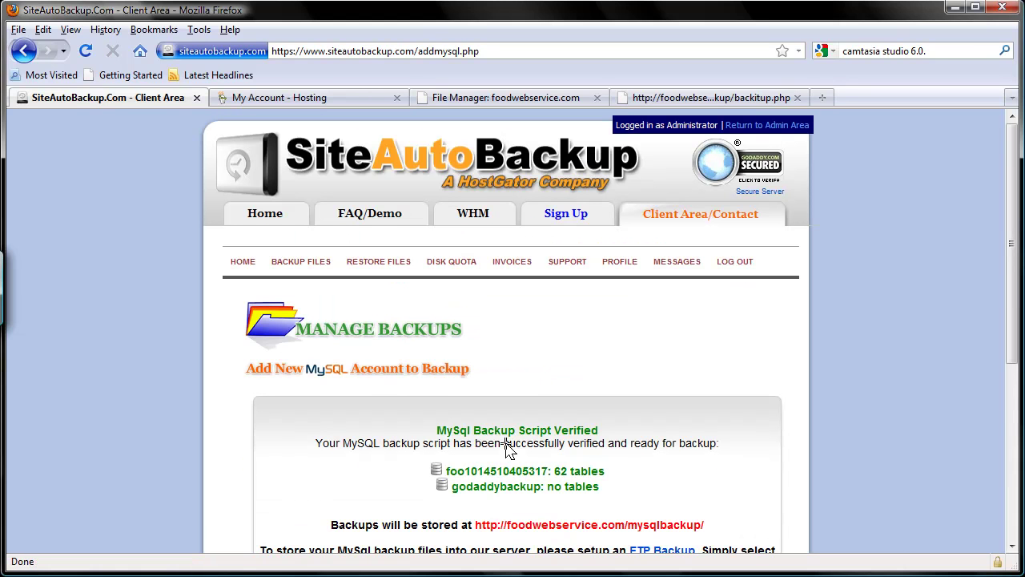
scroll(506, 449, "down", 4)
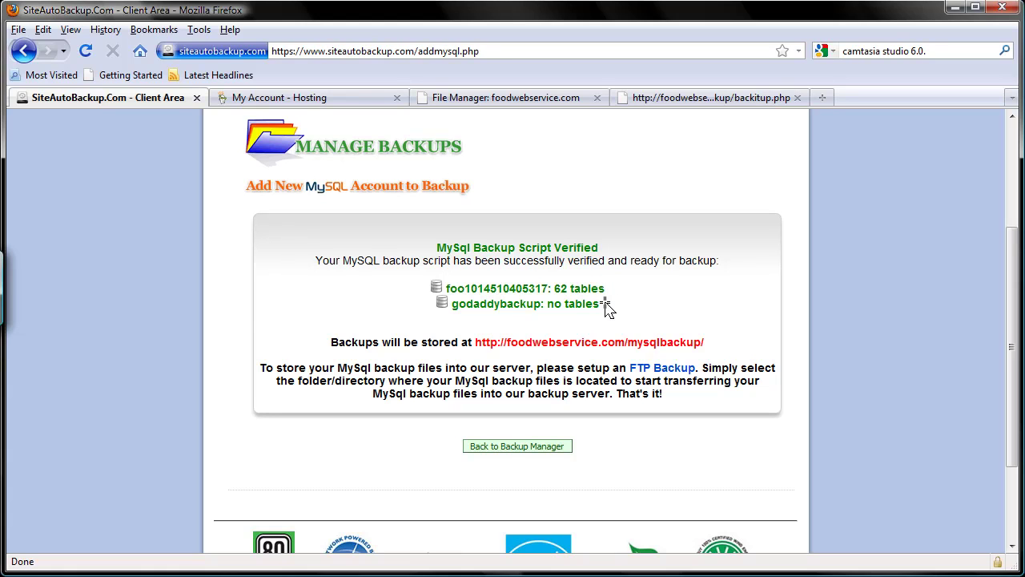
left_click(518, 446)
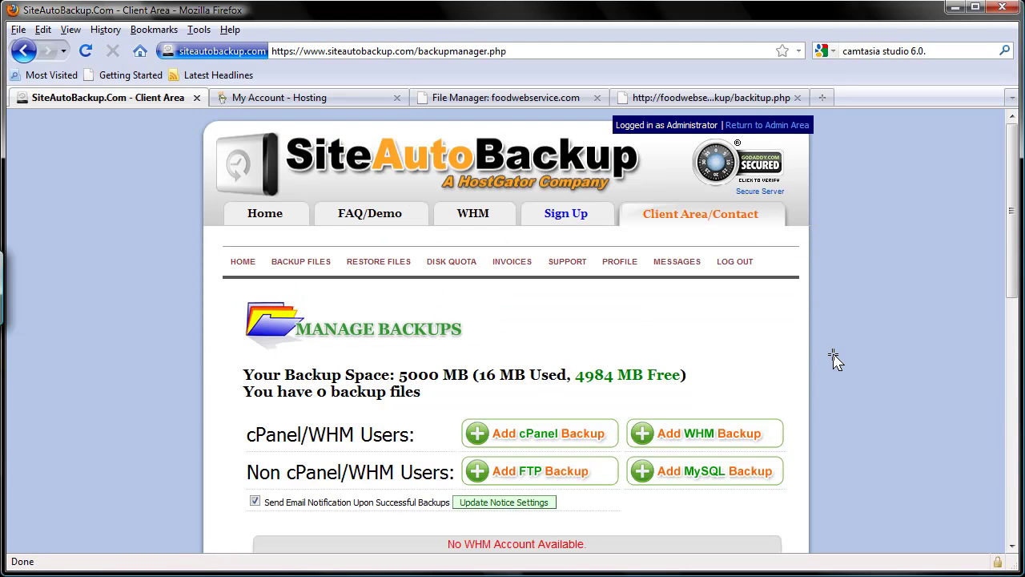
scroll(834, 360, "down", 6)
scroll(834, 359, "down", 2)
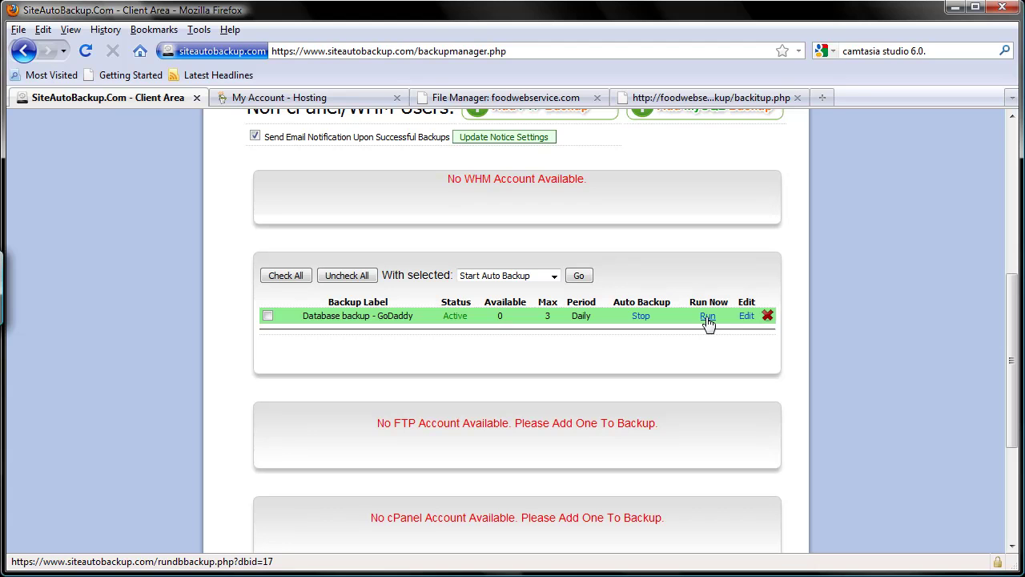
Run the backup job, then refresh the mysqlbackup listing to see the new .sql files.
left_click(707, 316)
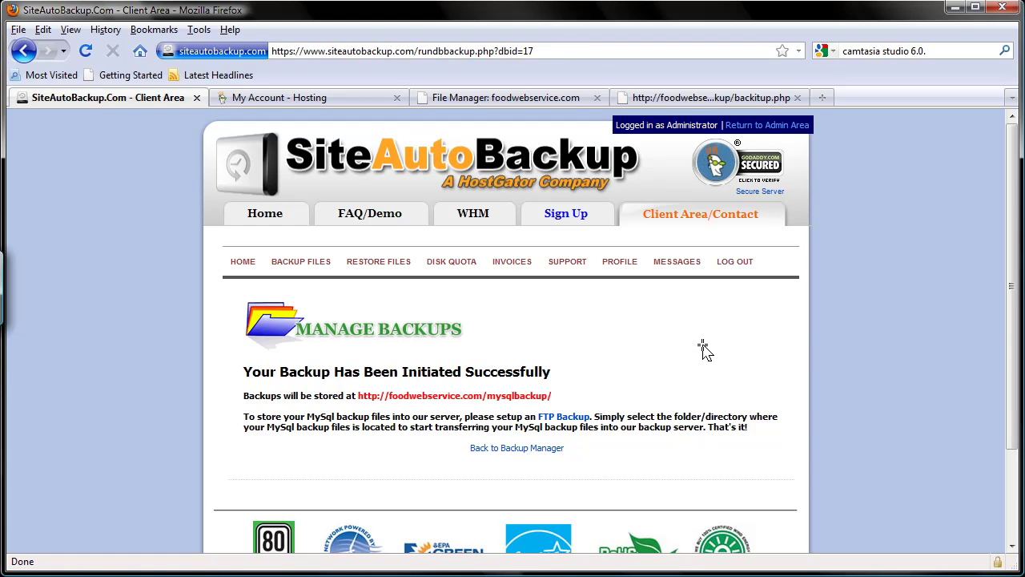
left_click(500, 100)
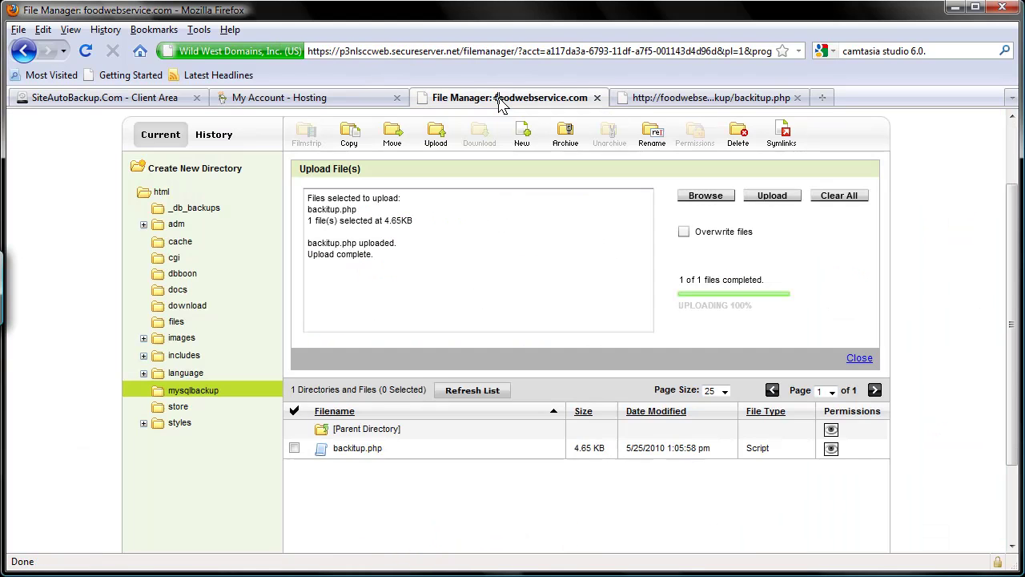
left_click(473, 390)
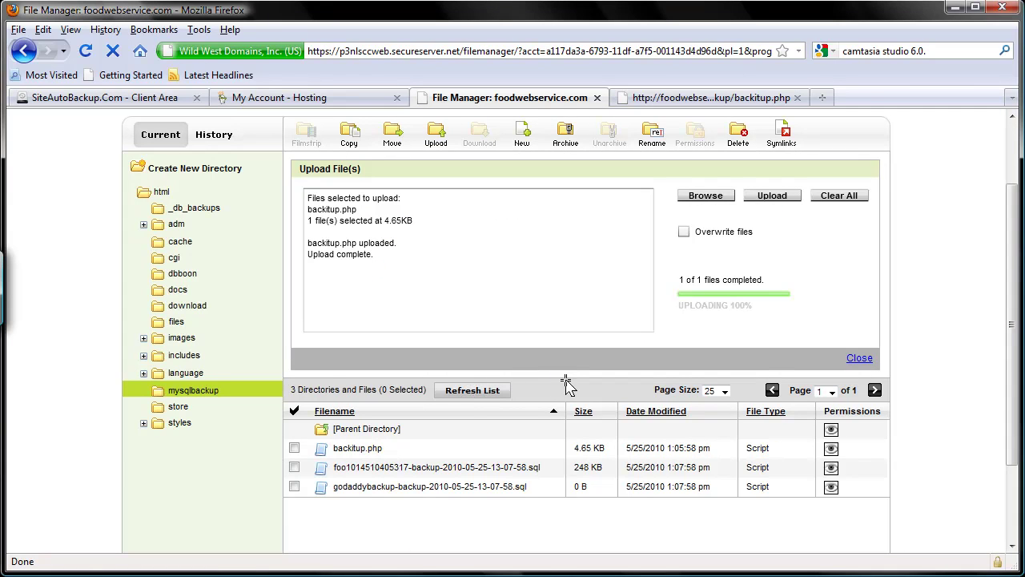
scroll(566, 385, "down", 3)
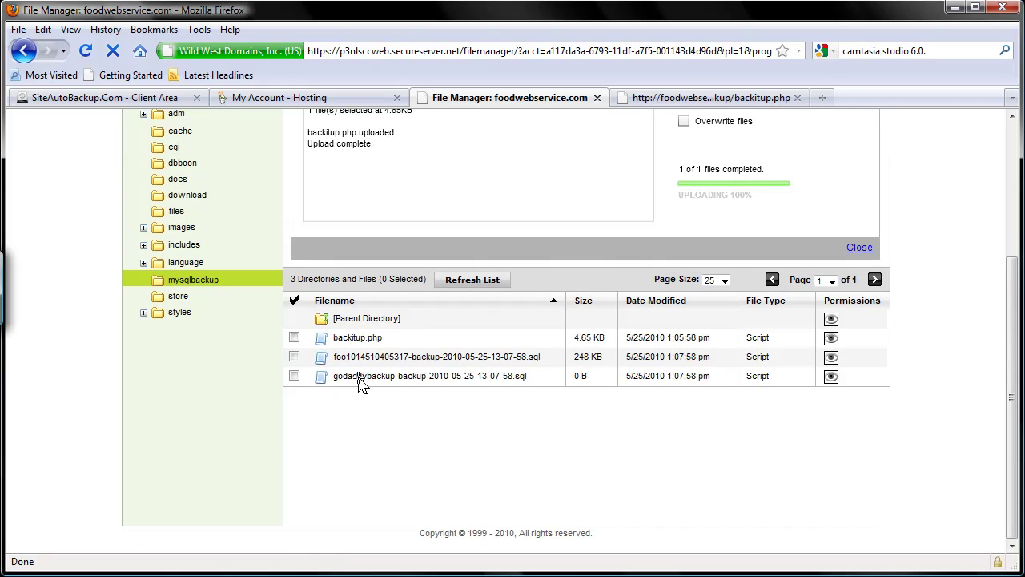
Close the backitup.php tab and return to SiteAutoBackup's Backup Manager.
left_click(685, 99)
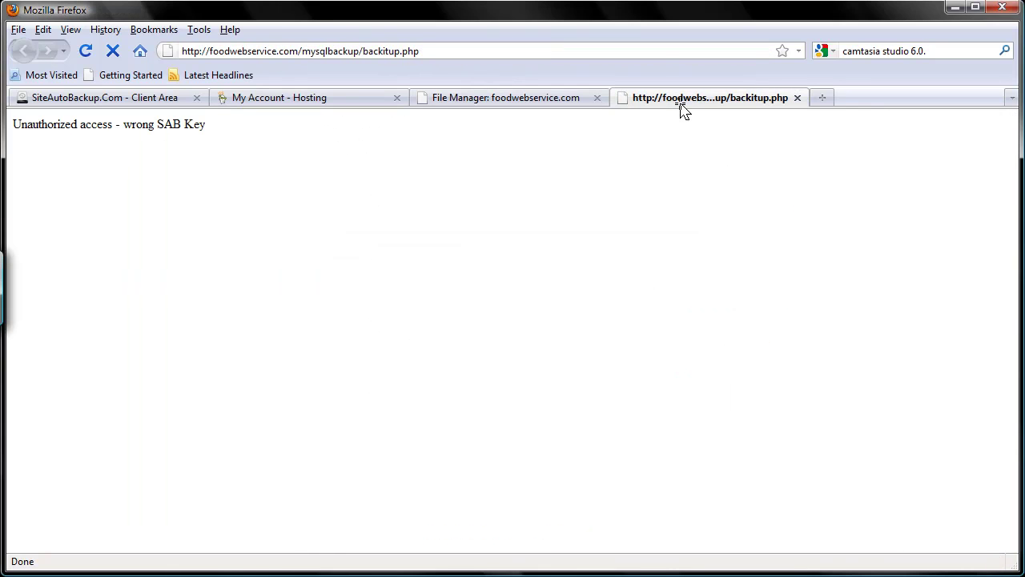
left_click(797, 98)
left_click(290, 98)
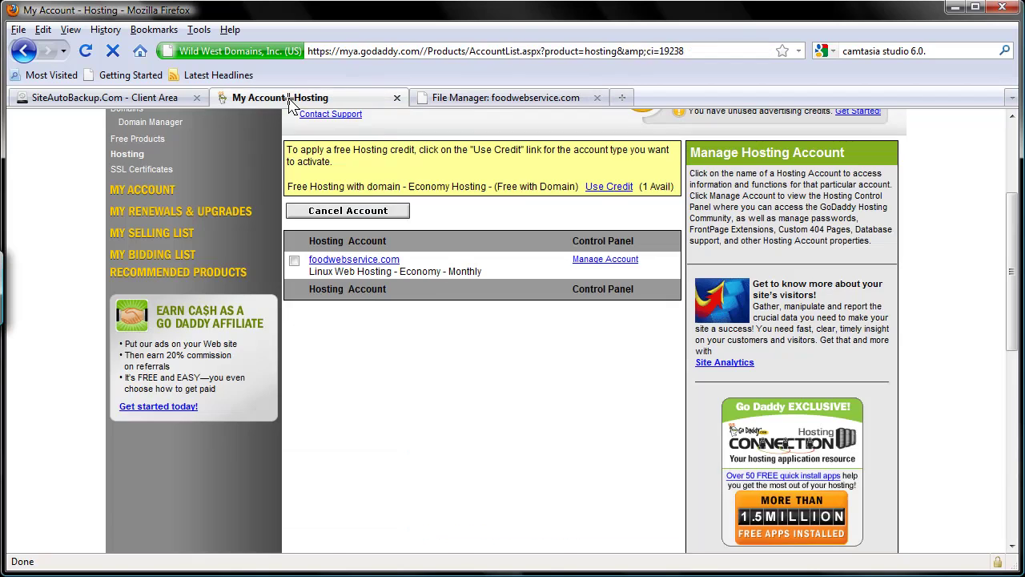
left_click(176, 97)
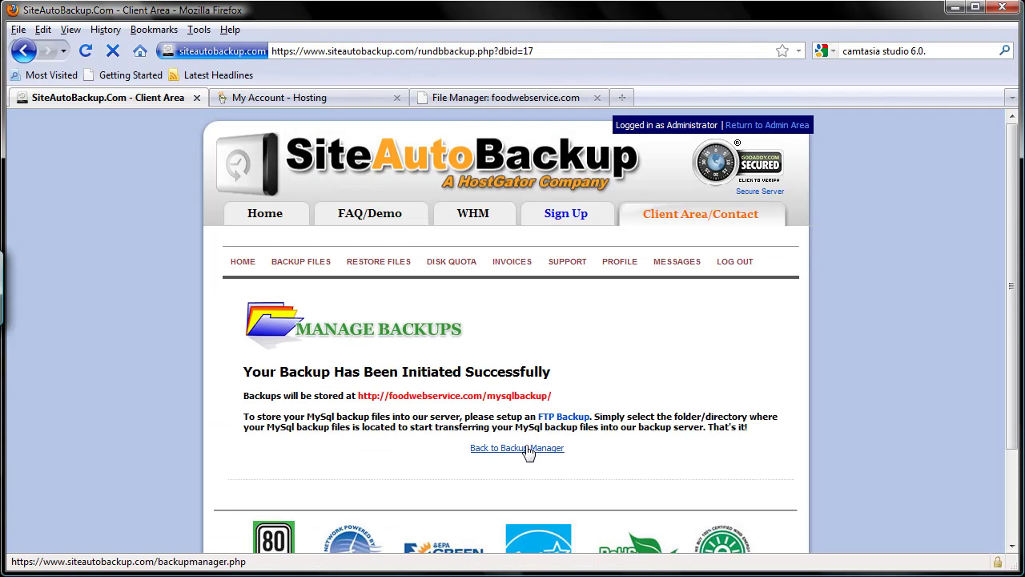
left_click(528, 447)
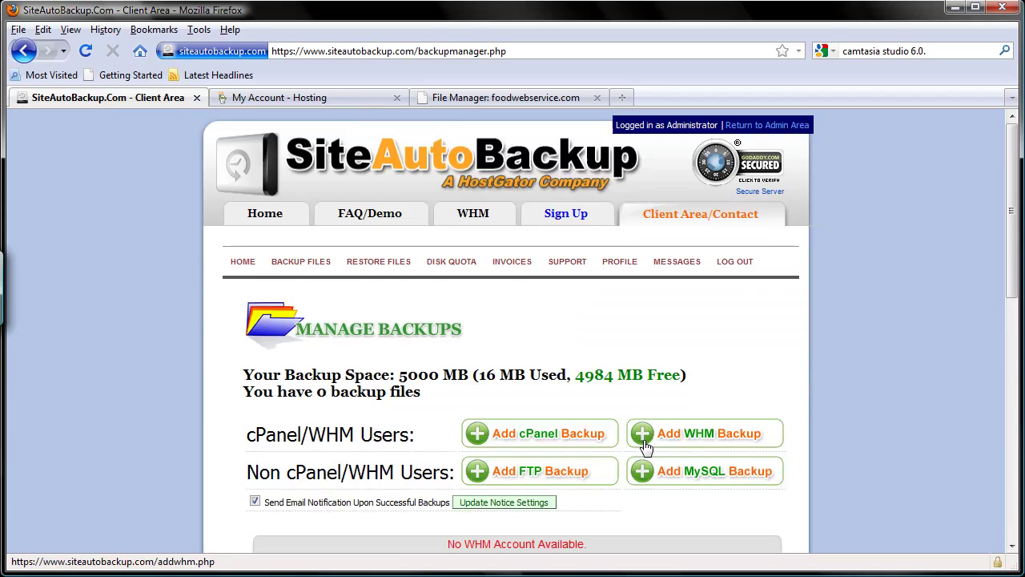
scroll(646, 445, "down", 8)
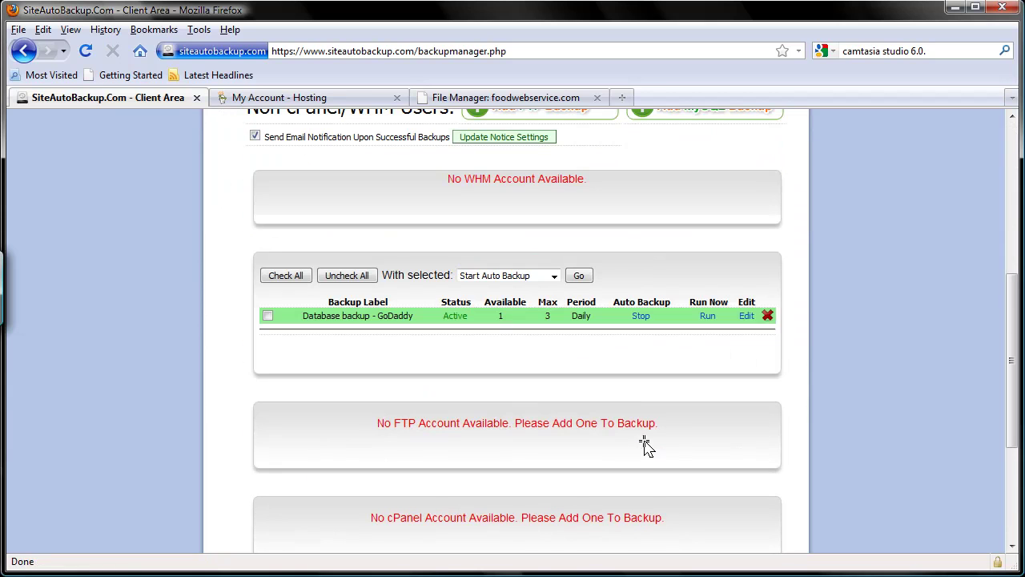
Run the backup again and refresh the File Manager listing to check the new files.
left_click(708, 317)
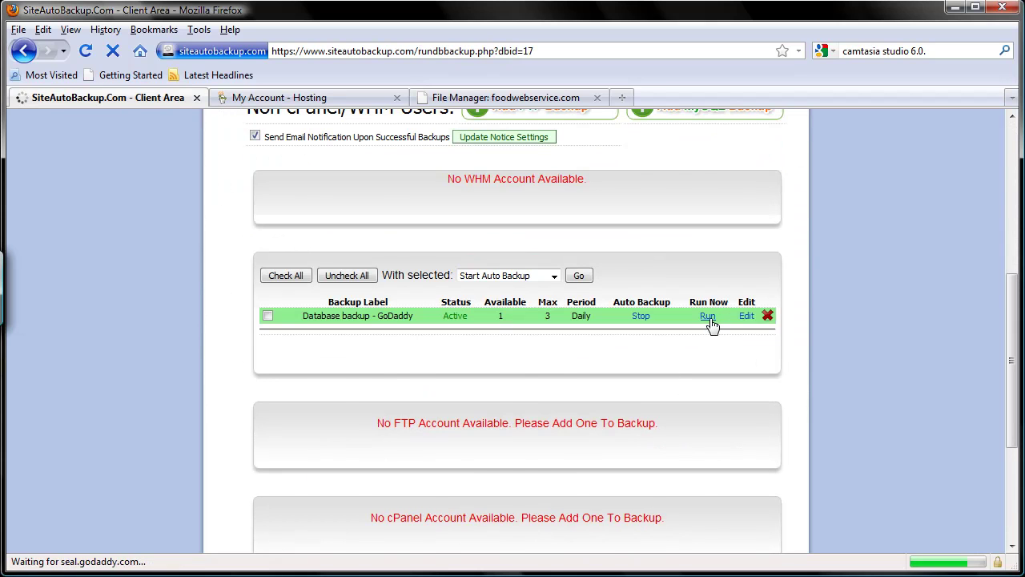
scroll(709, 325, "down", 2)
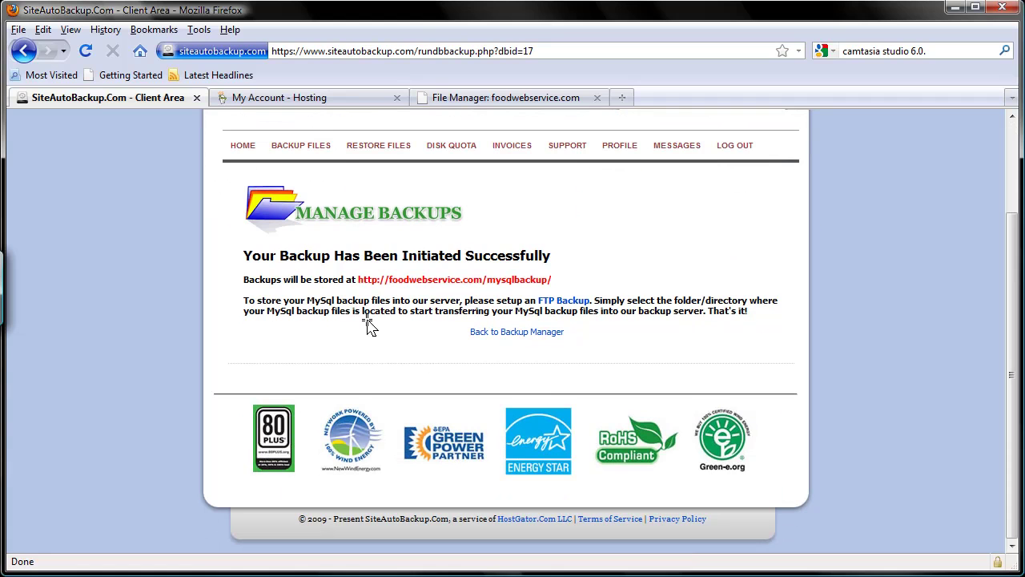
left_click_drag(358, 279, 562, 281)
left_click(564, 282)
left_click(505, 99)
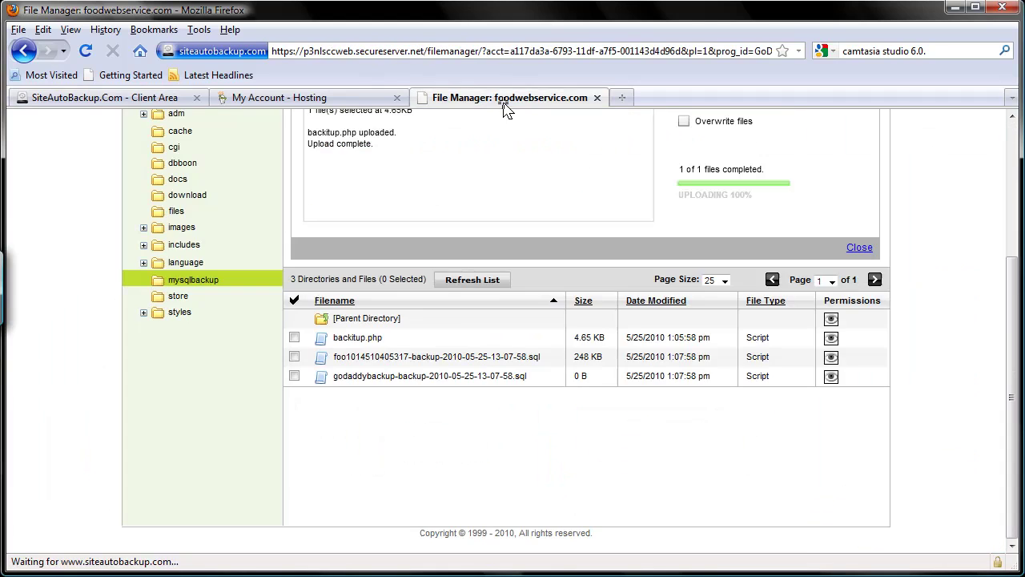
left_click(488, 283)
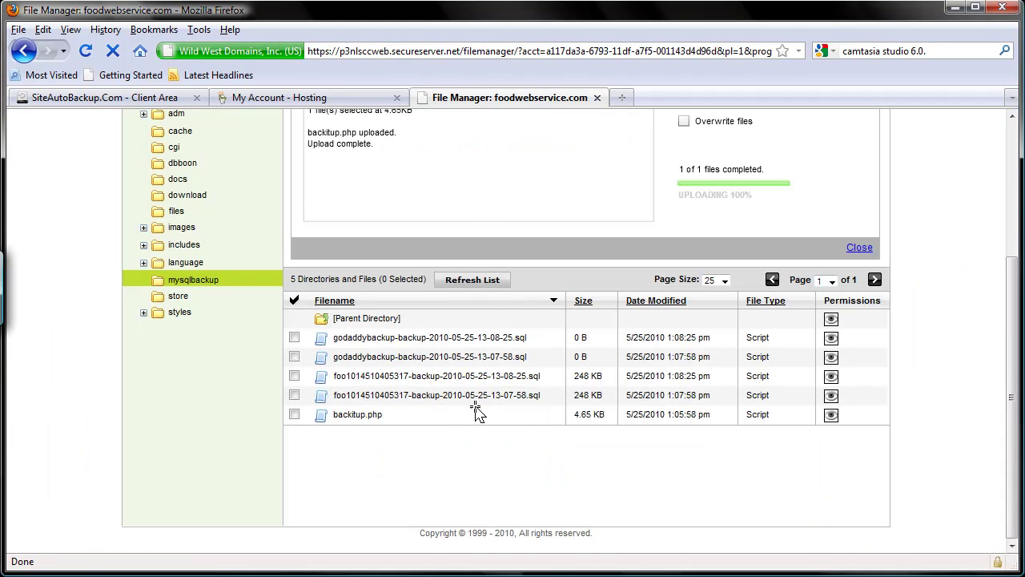
left_click(176, 99)
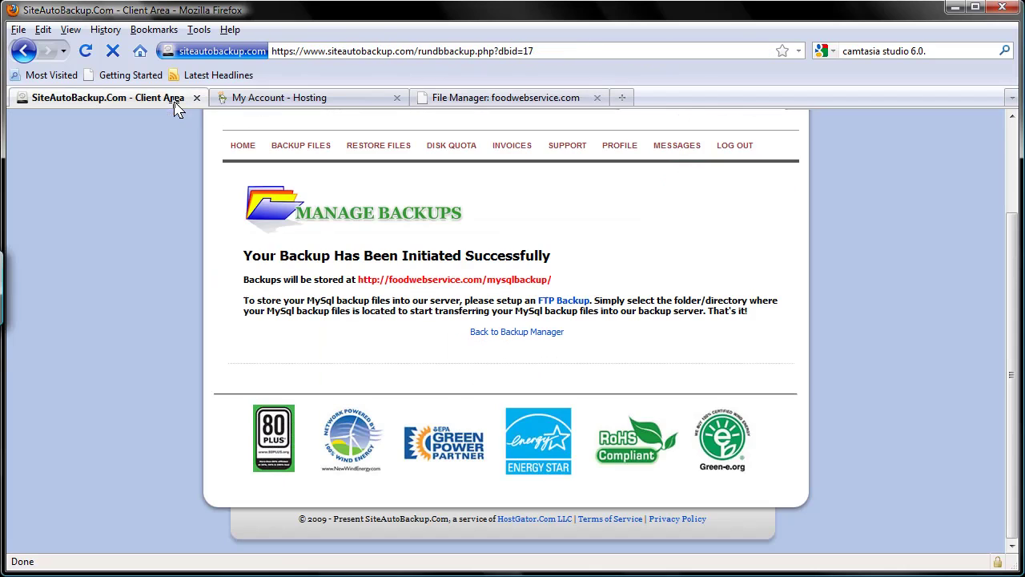
Close the upload panel and browse html > mysqlbackup to review the .sql backup files.
left_click(522, 97)
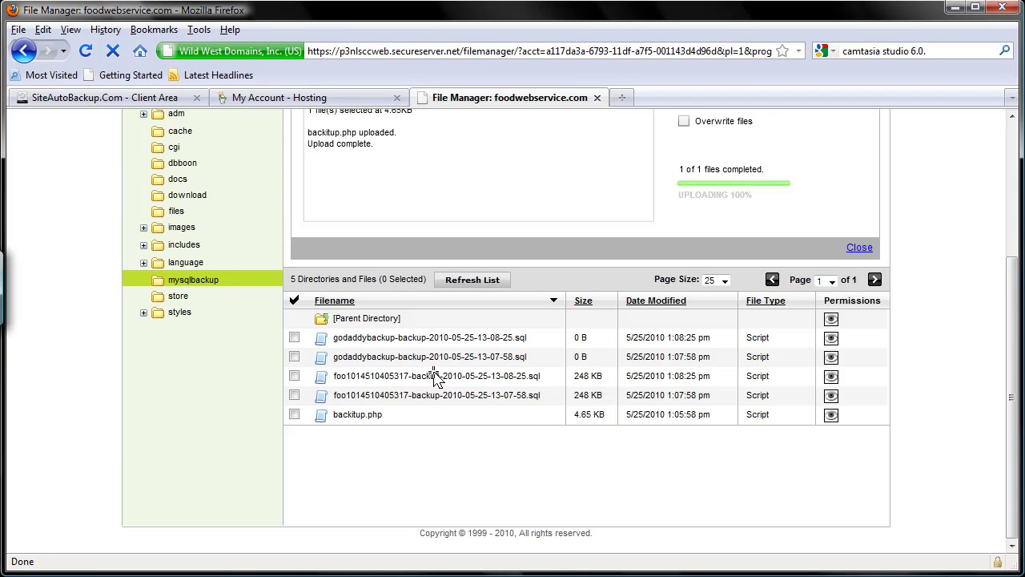
scroll(435, 375, "up", 4)
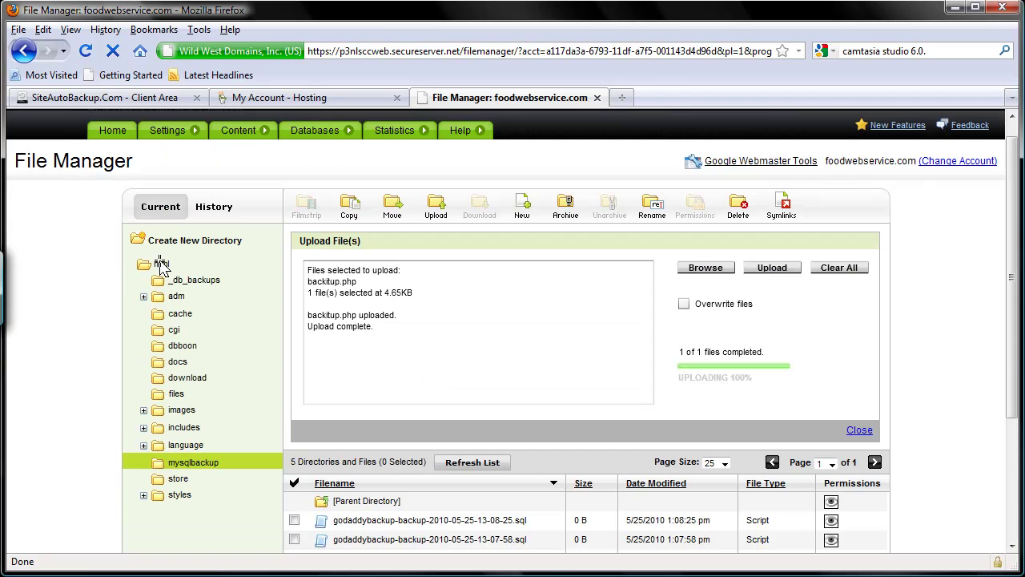
left_click(866, 435)
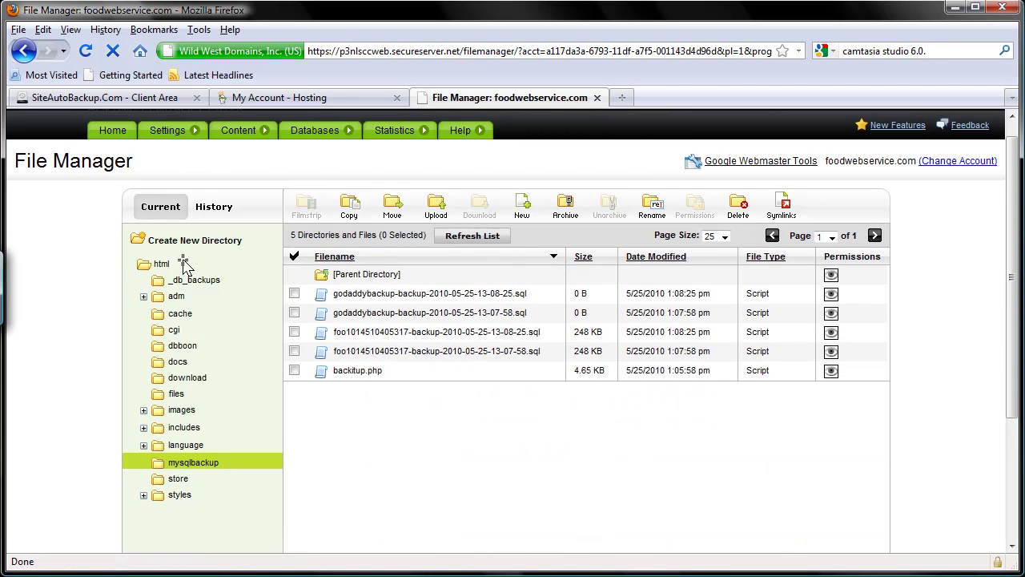
left_click(162, 263)
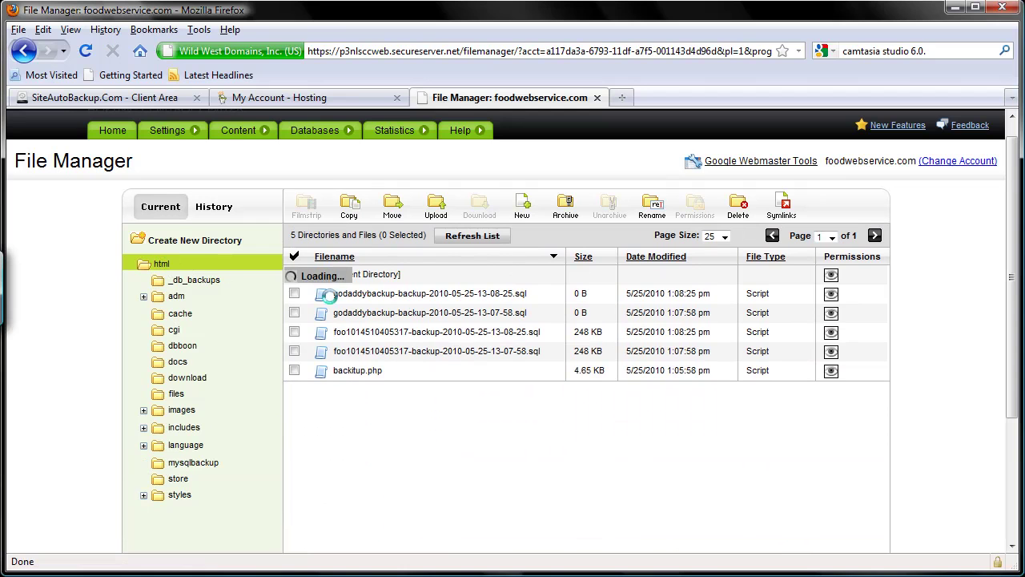
scroll(508, 273, "down", 2)
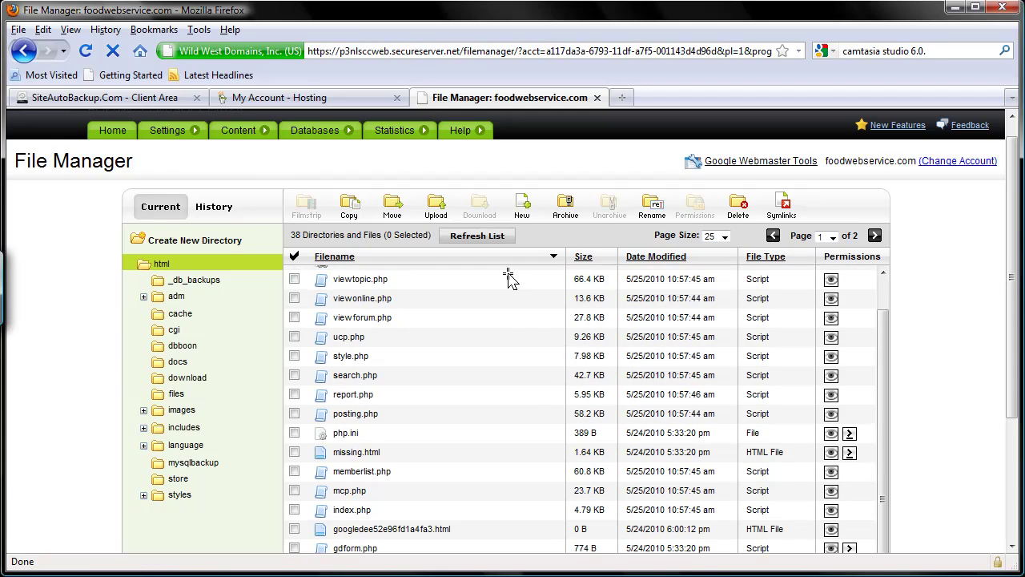
scroll(926, 324, "down", 3)
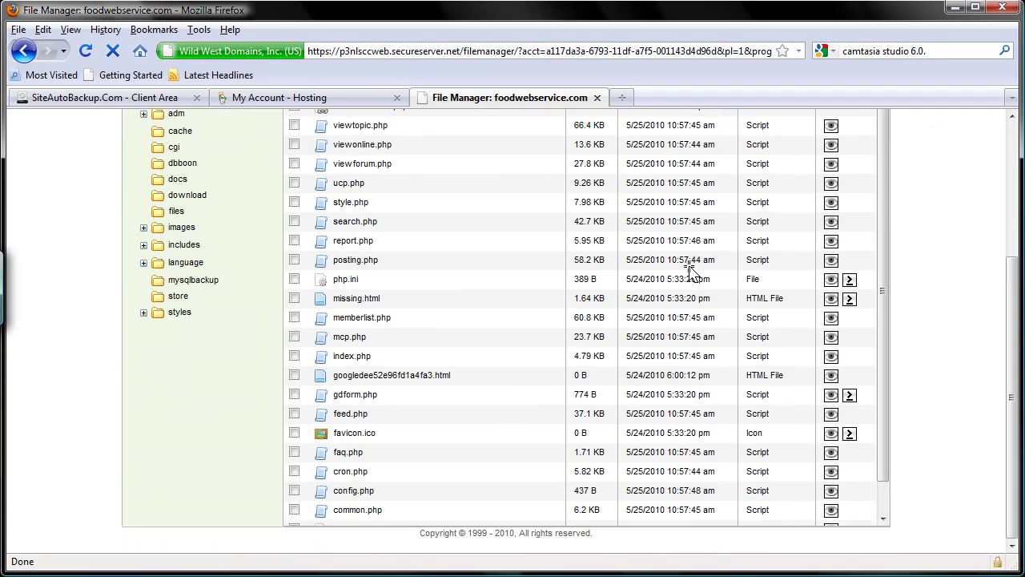
scroll(927, 283, "up", 2)
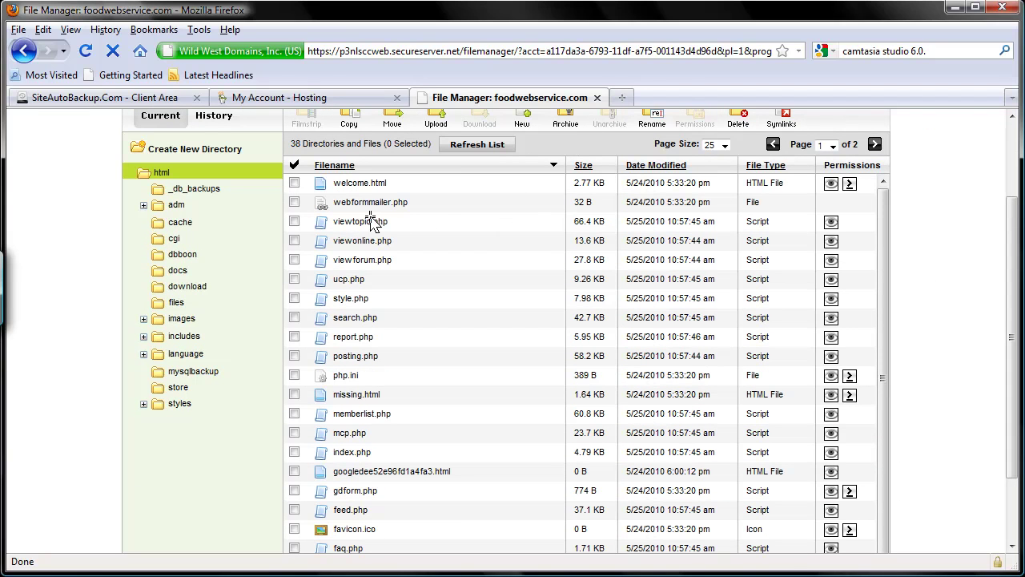
left_click(193, 371)
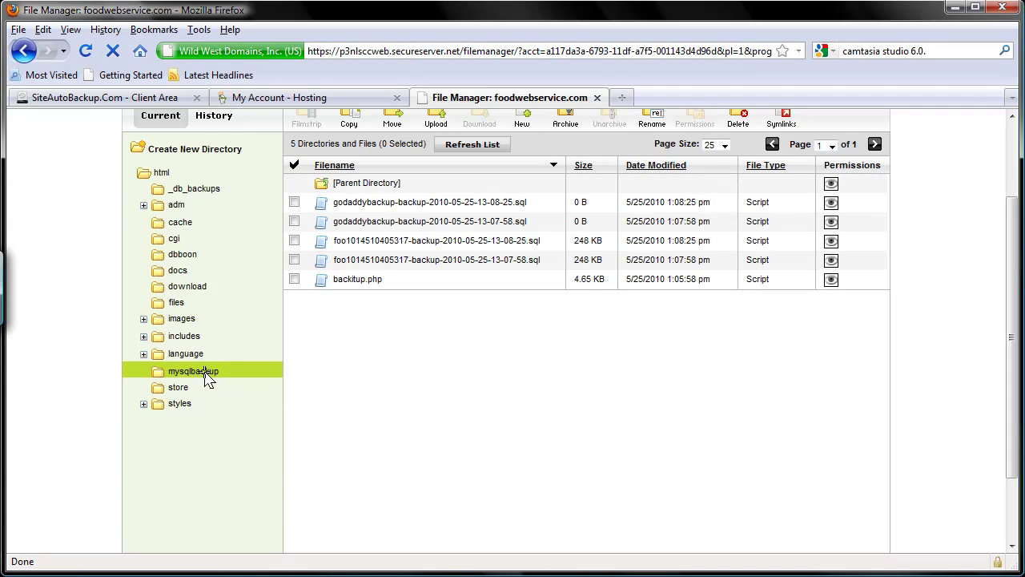
left_click(158, 104)
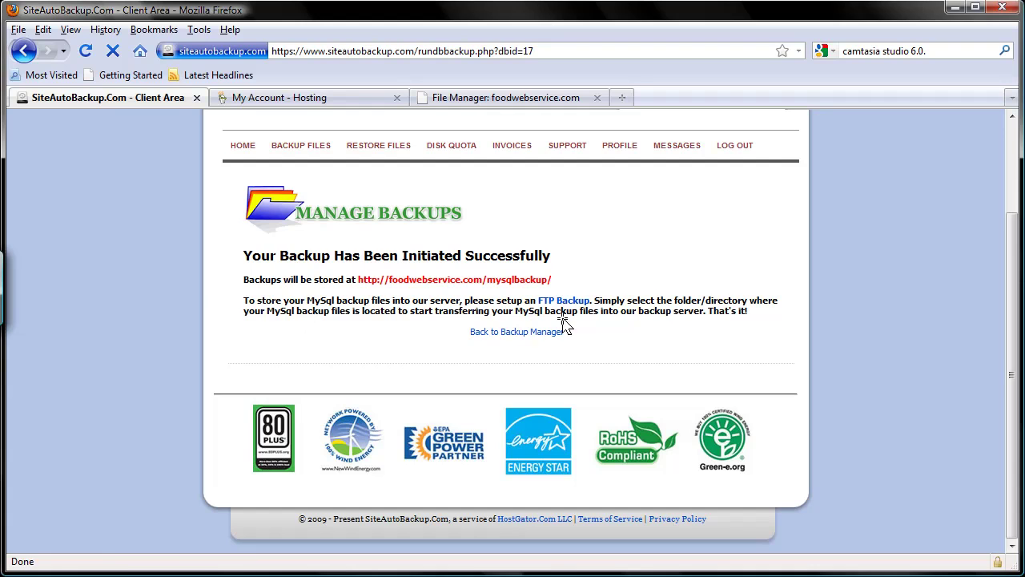